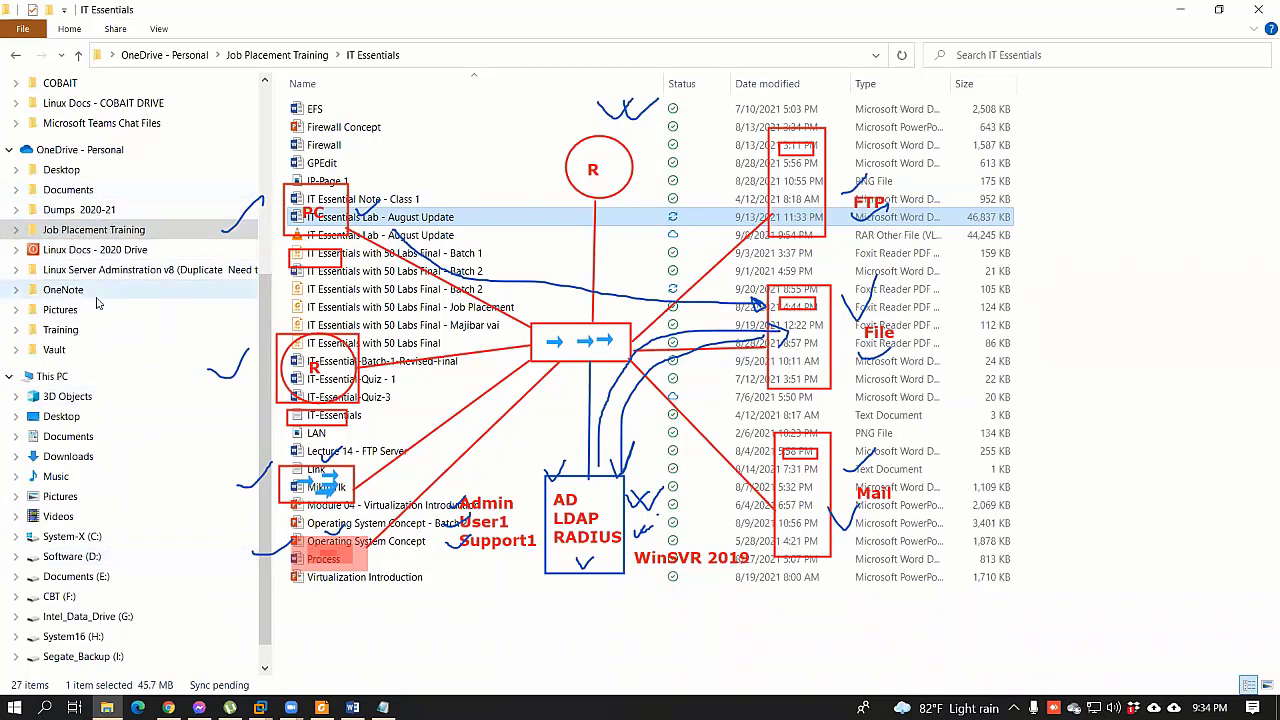
- Show the contents of the System-X (C:) drive and clear the network diagram annotations drawn over the screen
left_click(76, 558)
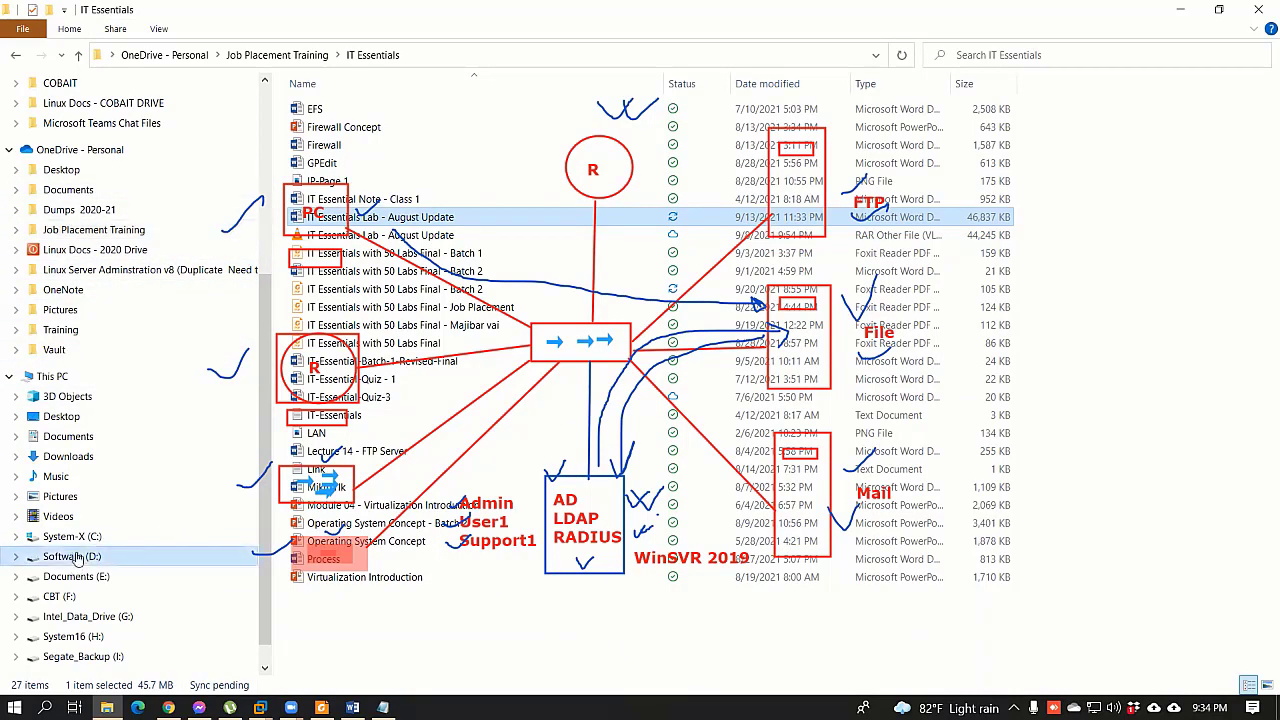
left_click(70, 536)
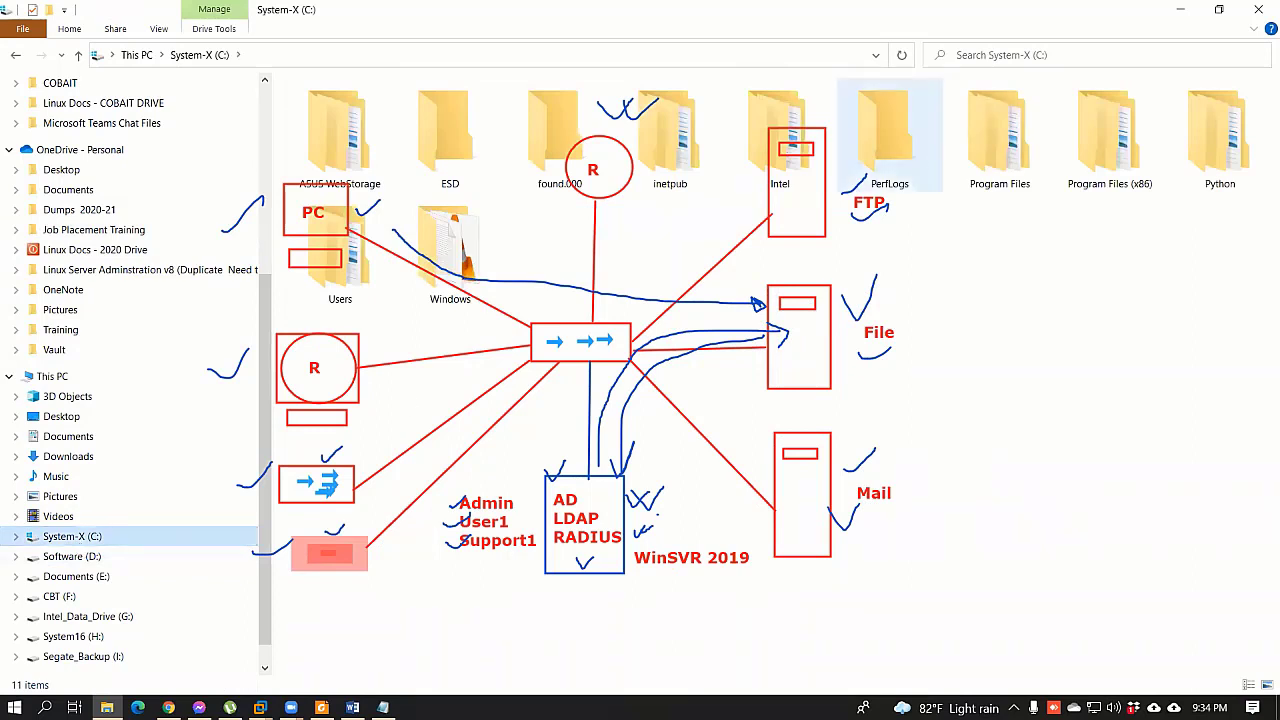
key("Escape")
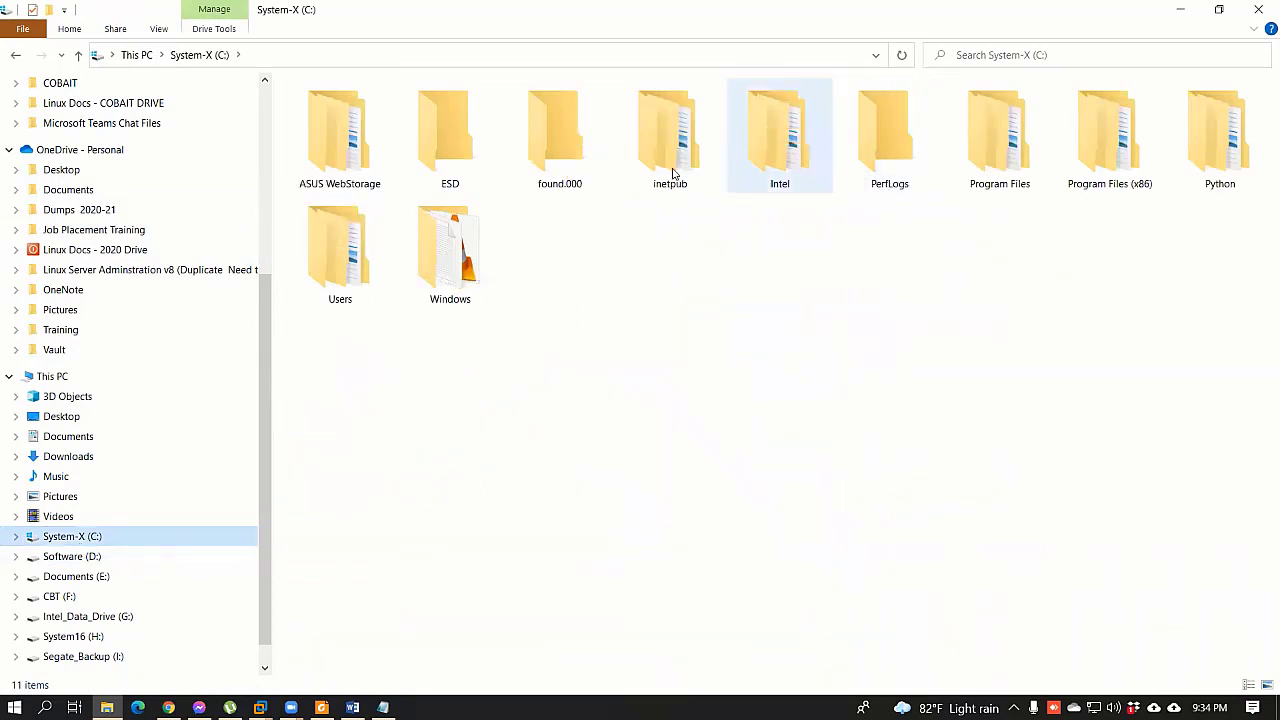
- Browse from MyOneDrive on Documents (E:) through the Convergence of Business and Information Technology OneDrive into Linux Docs - COBAIT DRIVE
left_click(98, 576)
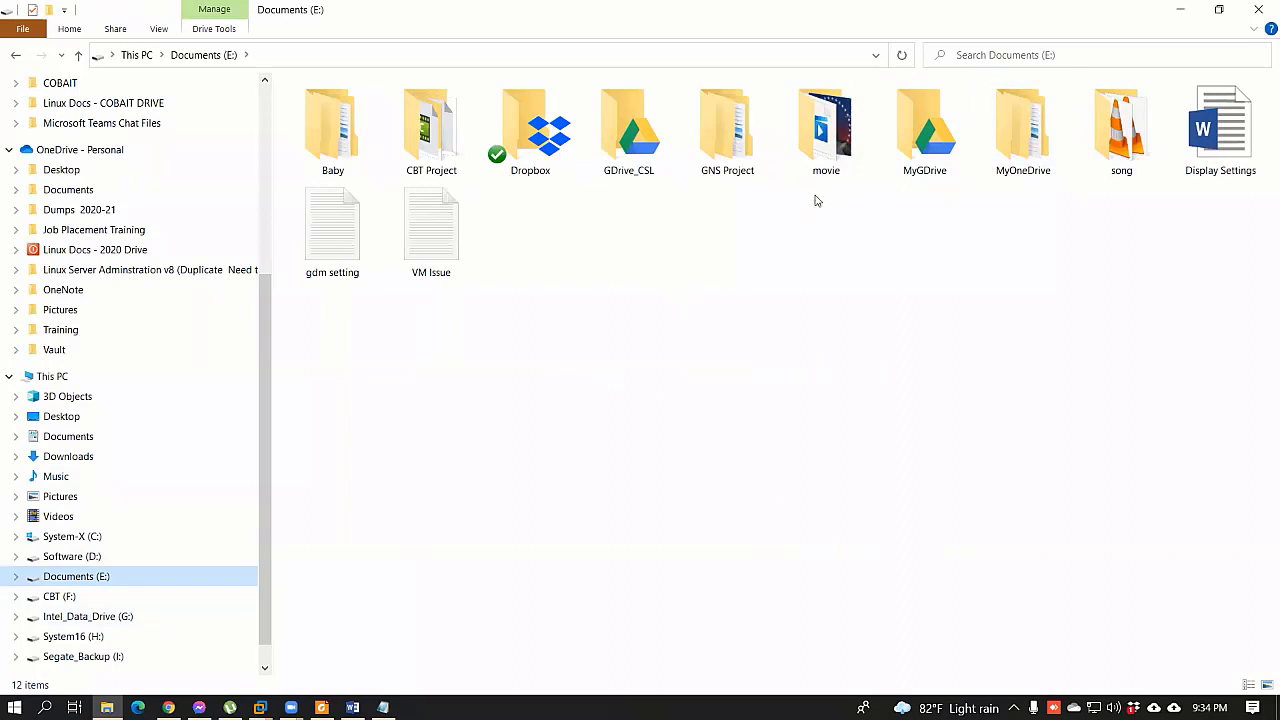
left_click(1018, 148)
double_click(1018, 148)
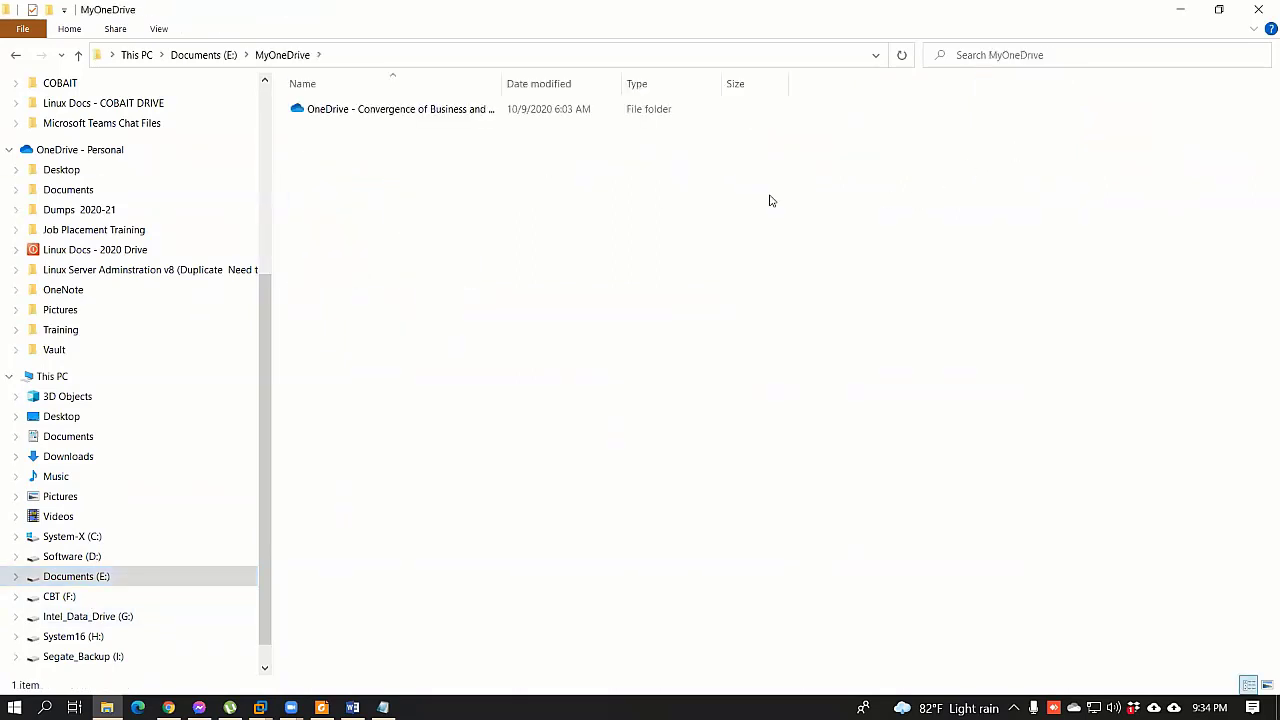
double_click(502, 83)
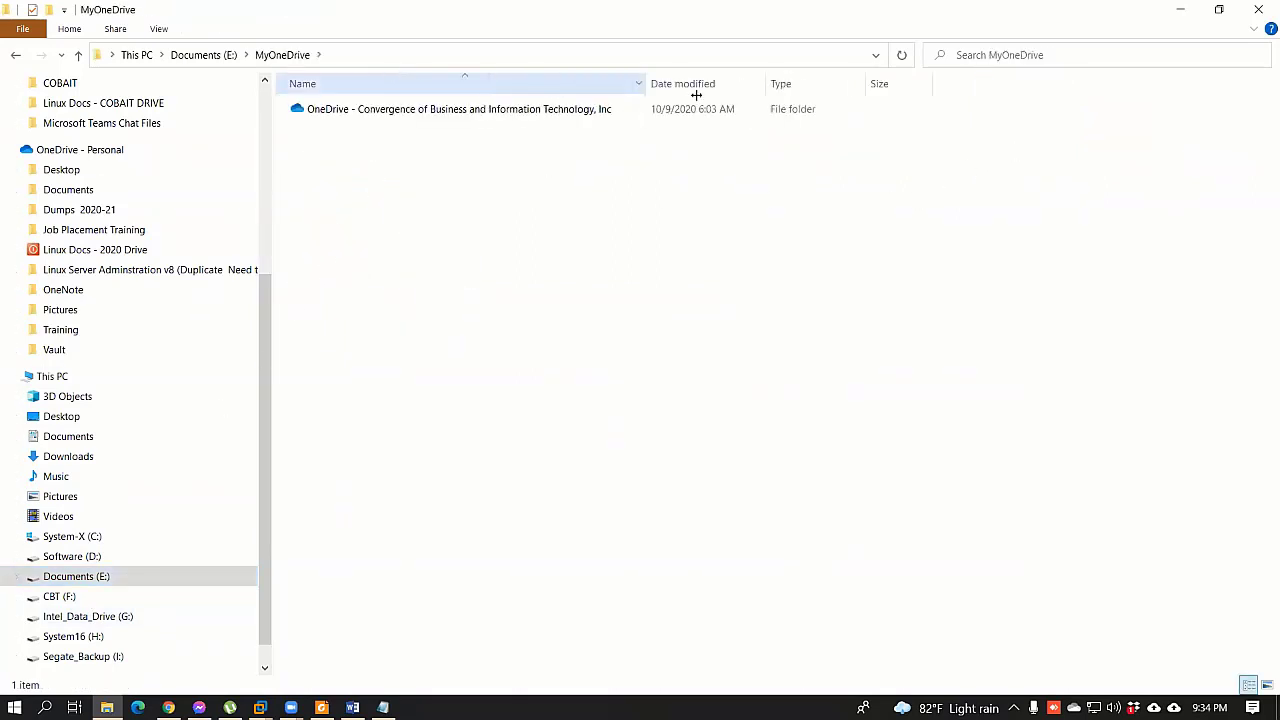
double_click(443, 113)
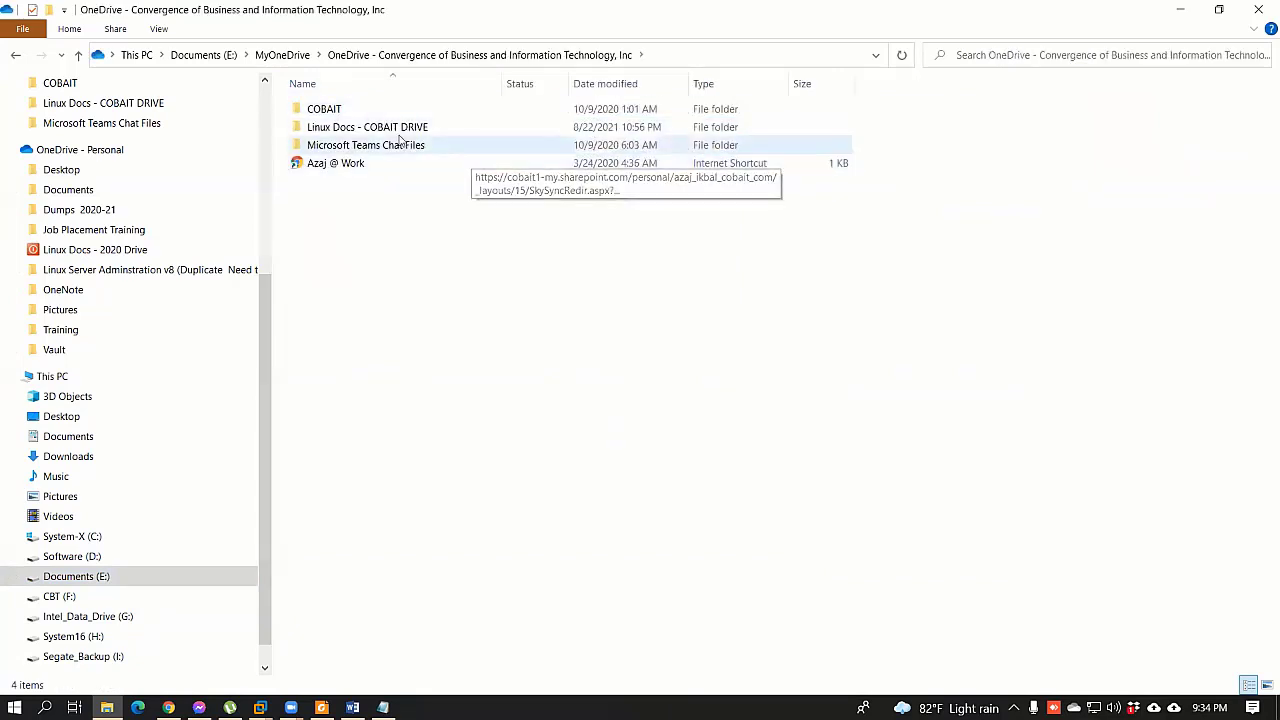
double_click(410, 128)
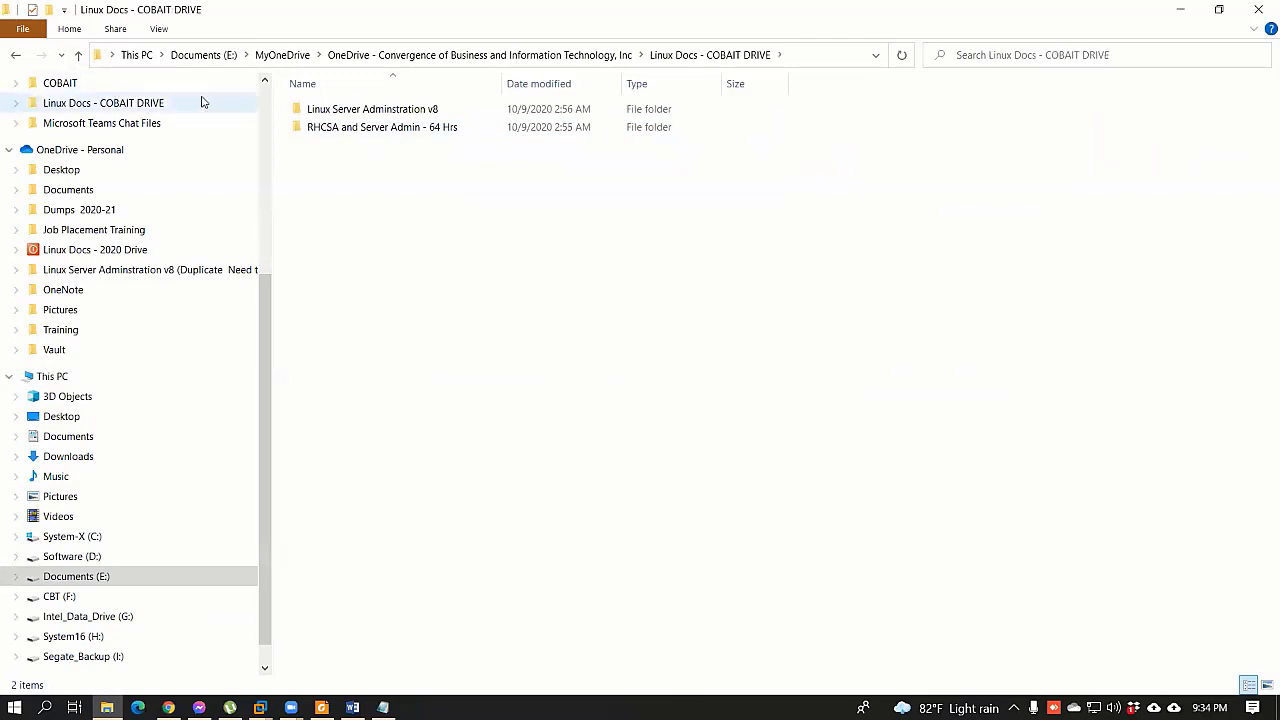
- Look through the COBAIT folder and its COBAIT OFFICE Training subfolder, and return to COBAIT
left_click(78, 55)
left_click(334, 113)
double_click(334, 113)
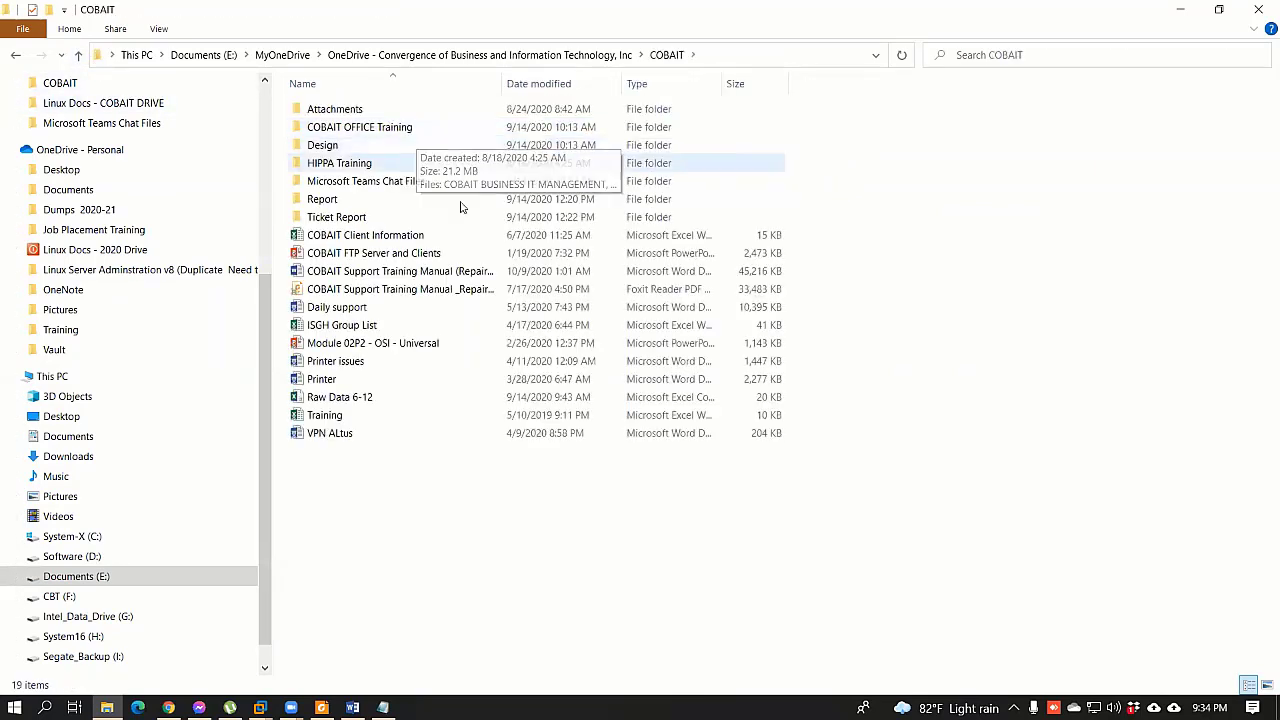
double_click(394, 130)
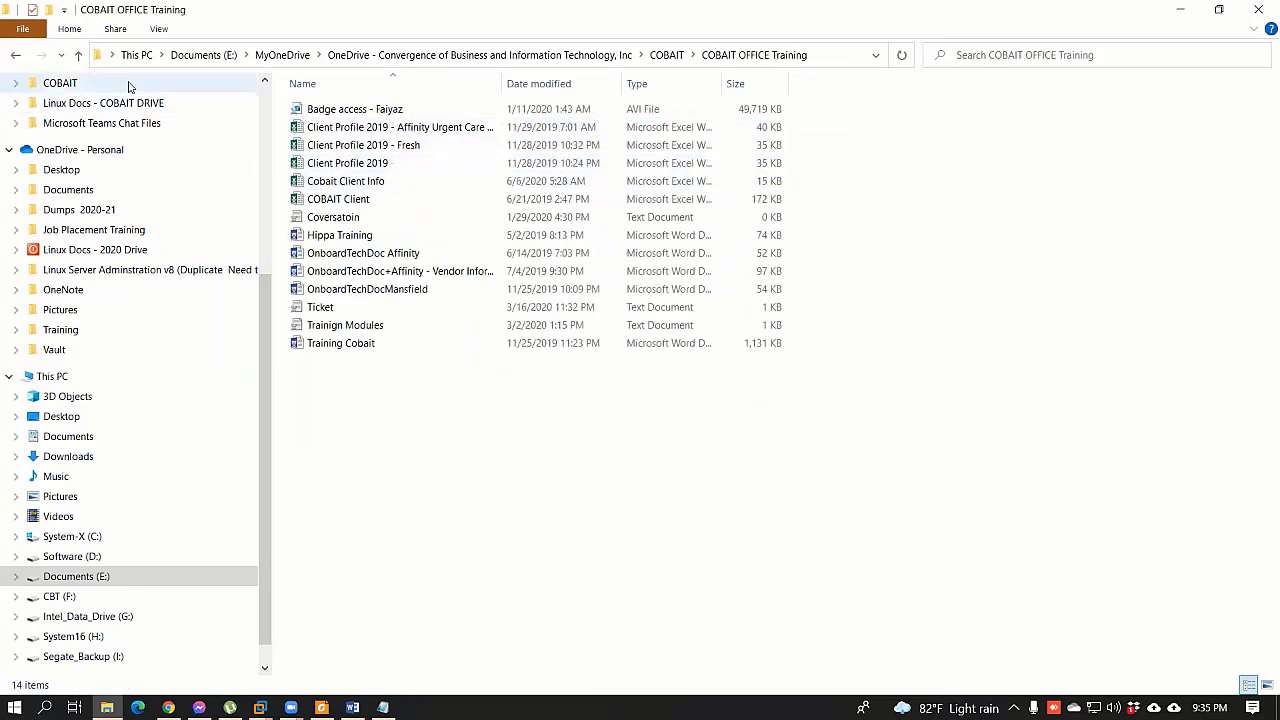
left_click(77, 57)
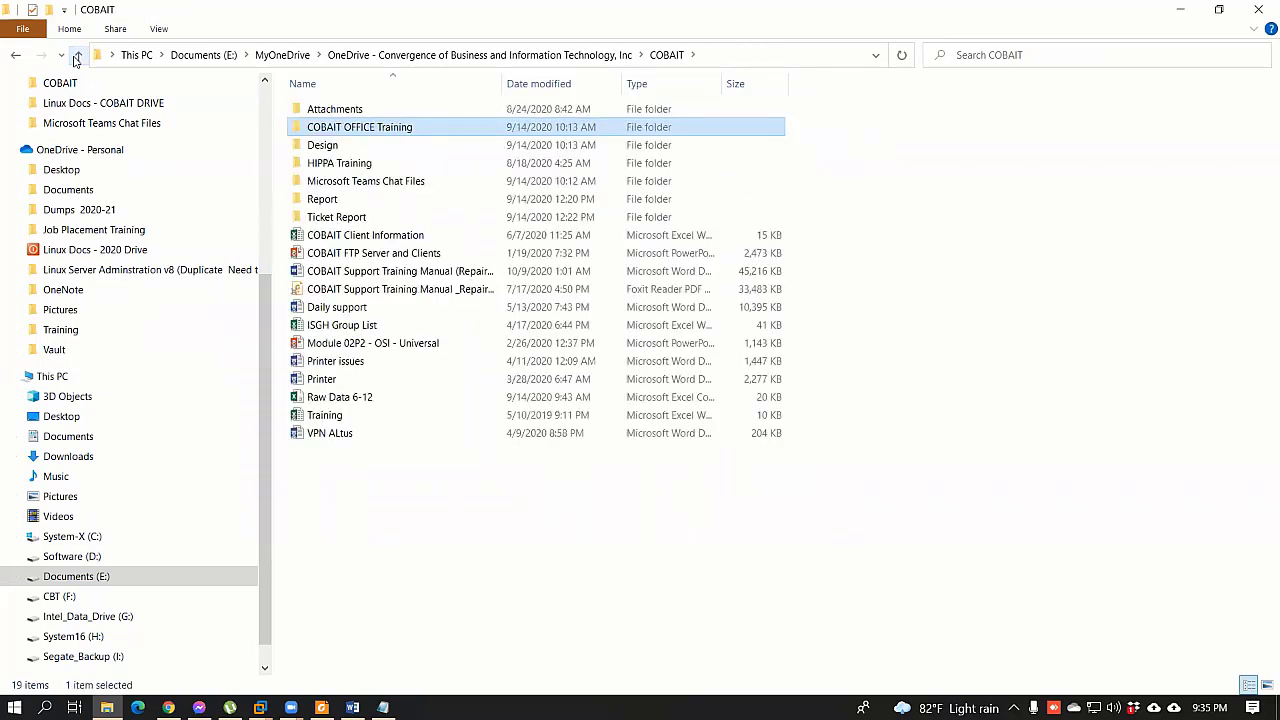
- Look through COBAIT's Design folder and select the Network Topology - COBAIT Bangladesh PDF
double_click(340, 146)
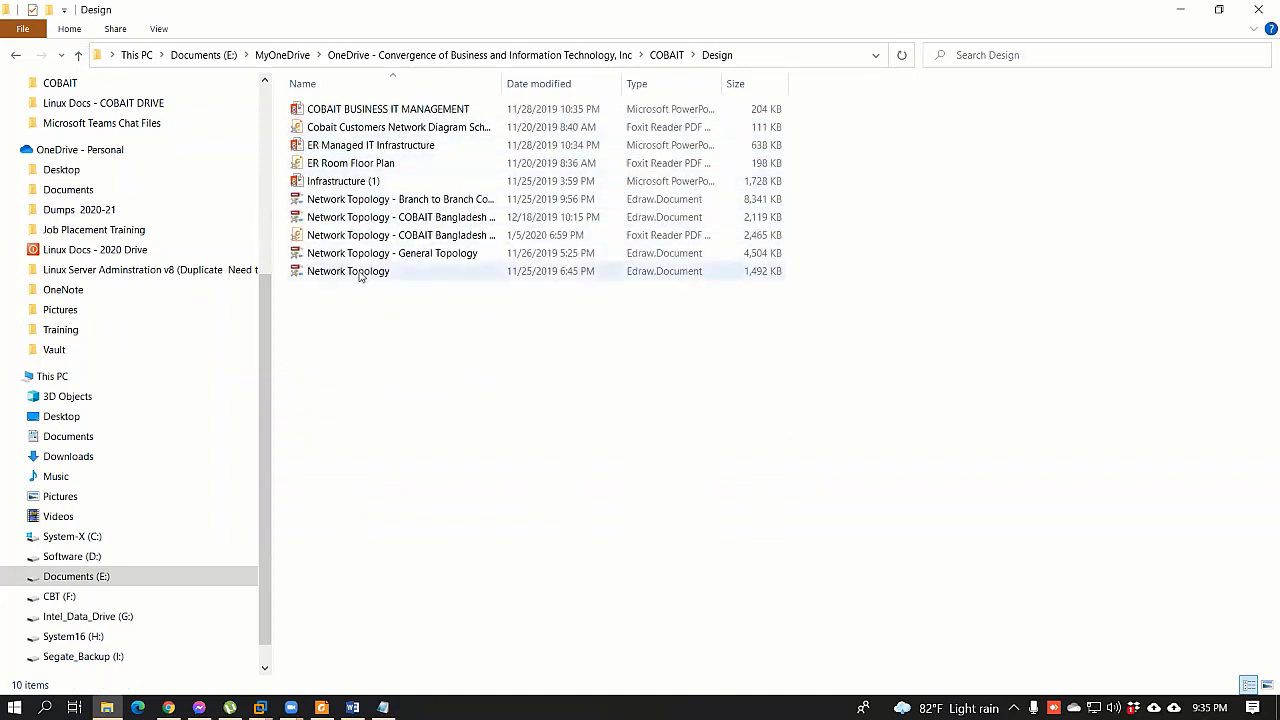
left_click(411, 238)
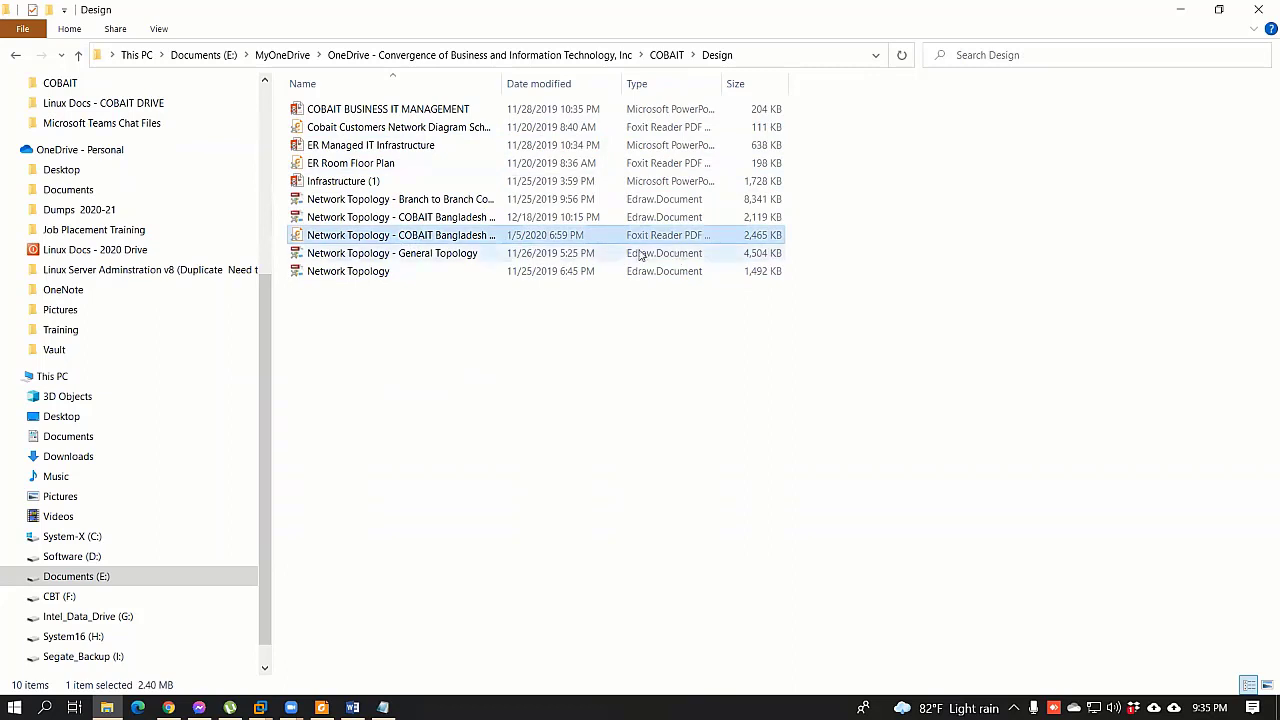
right_click(487, 236)
left_click(389, 245)
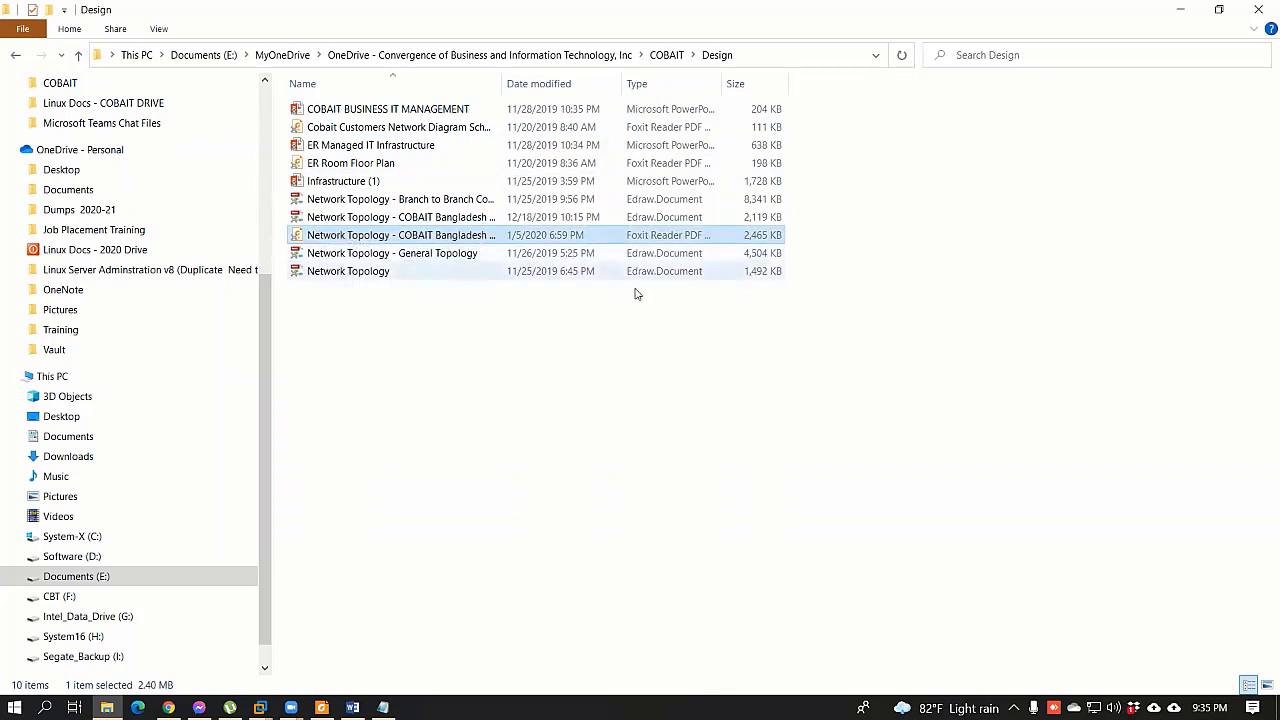
- Check the CBT (F:) drive and open the MyGDrive folder on Documents (E:)
left_click(63, 597)
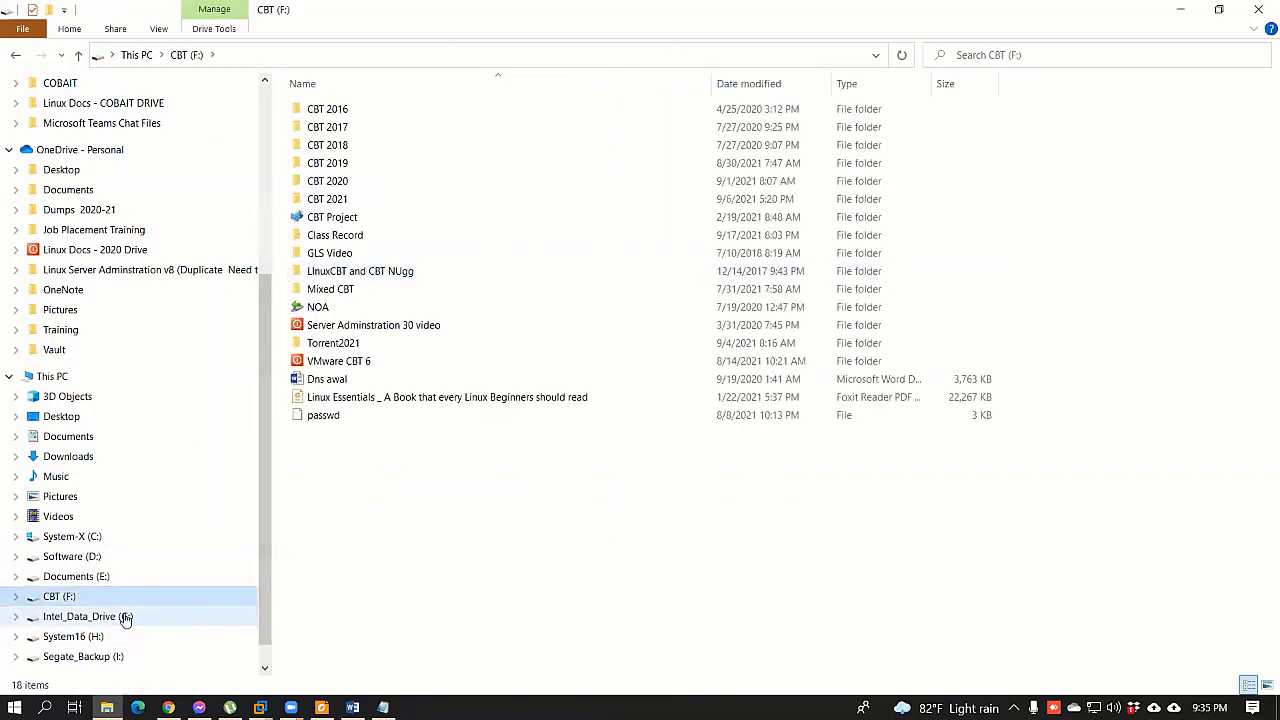
left_click(100, 577)
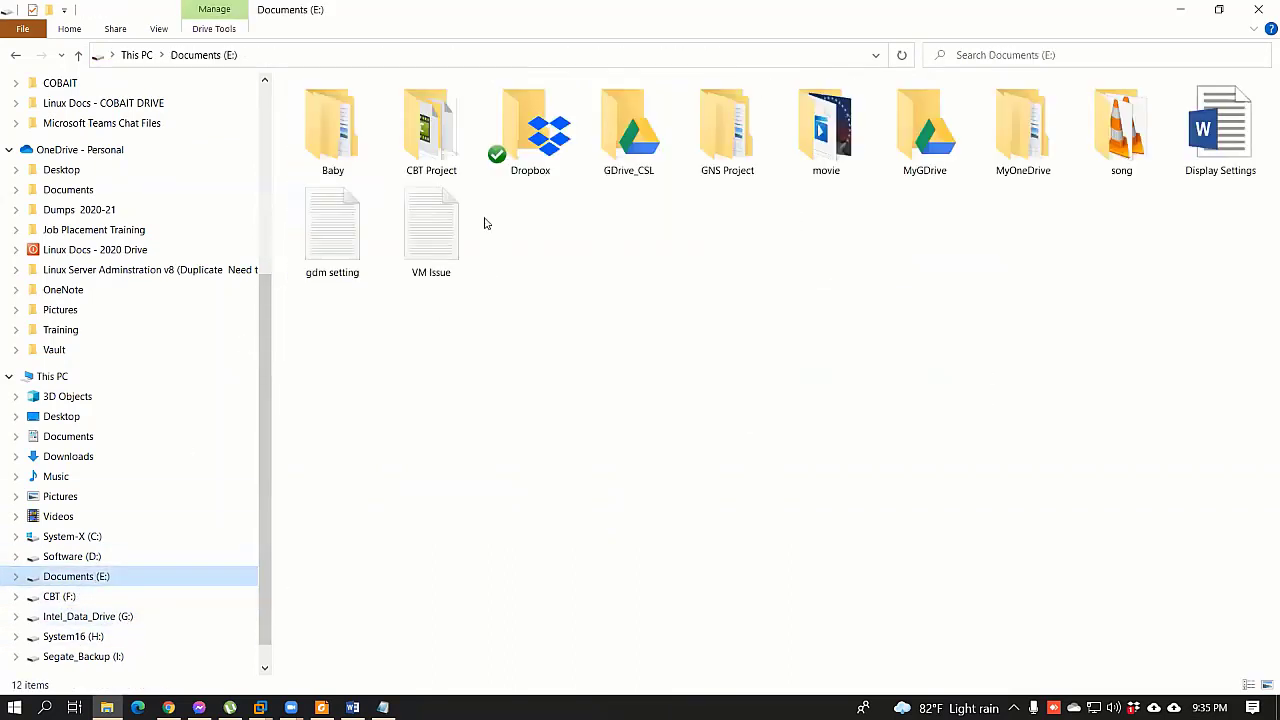
double_click(912, 138)
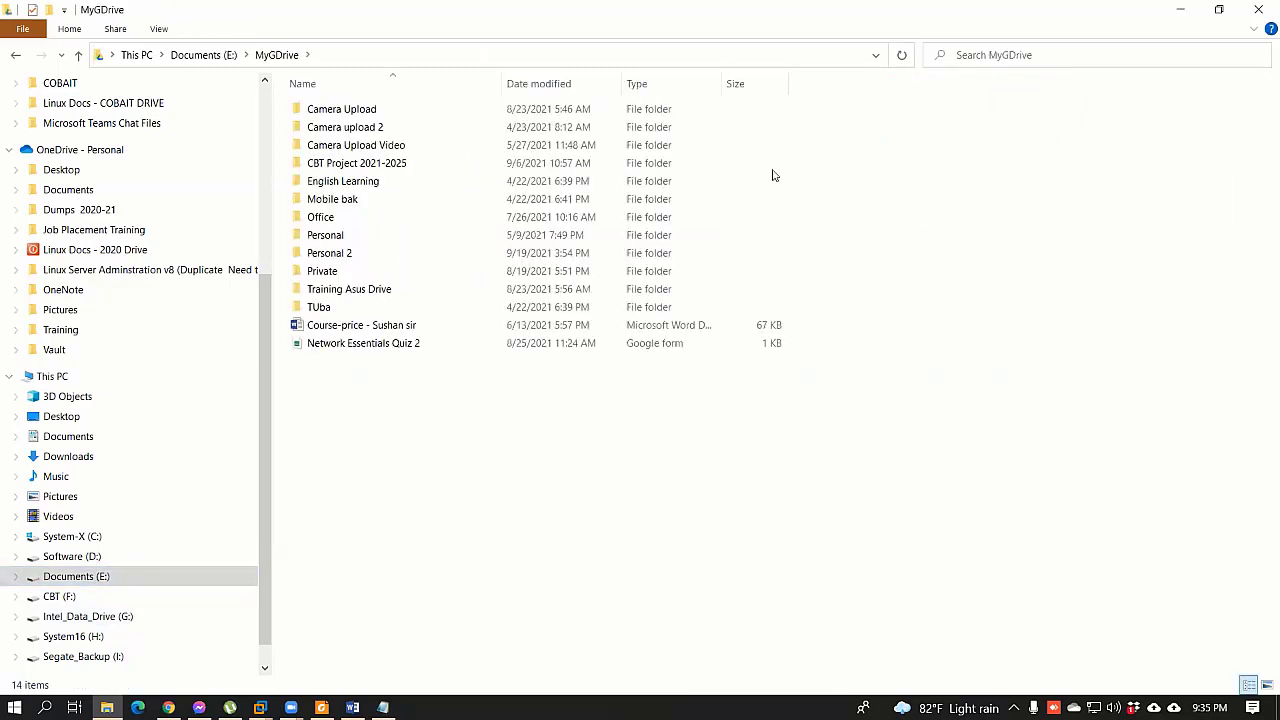
- Look through MyGDrive's Private, Personal 2, Personal and Training Asus Drive folders
double_click(322, 271)
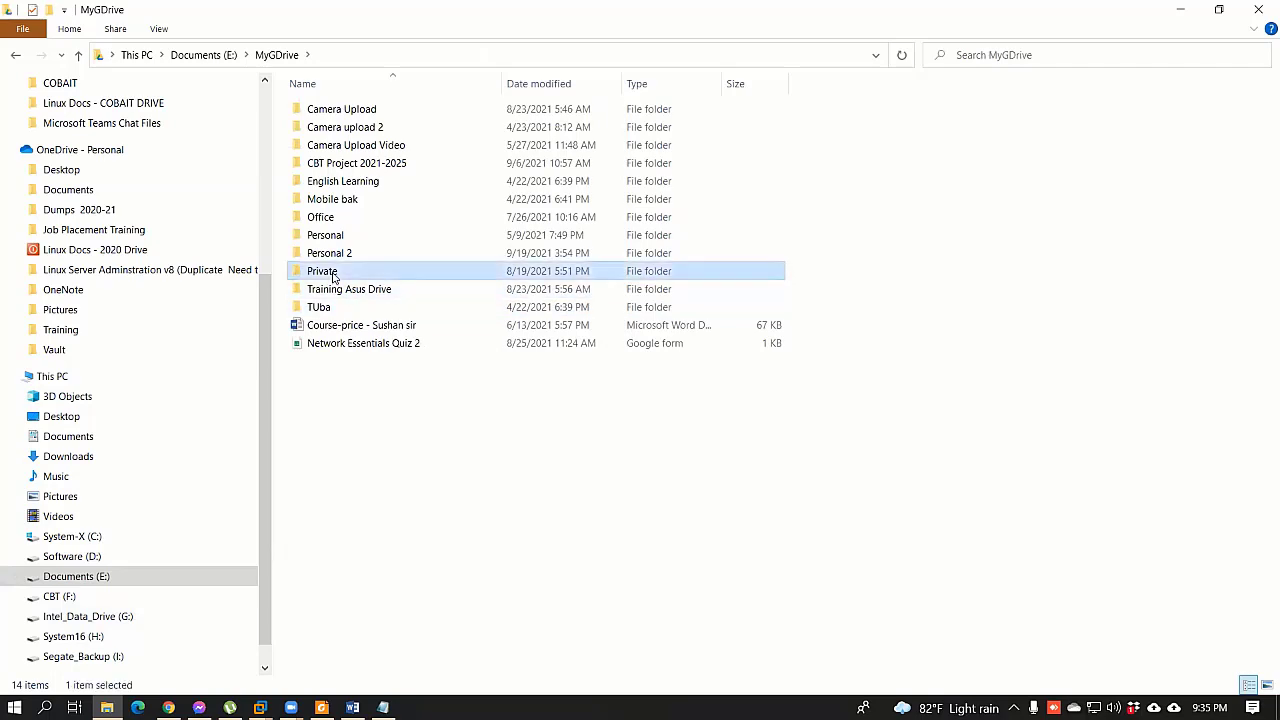
left_click(78, 55)
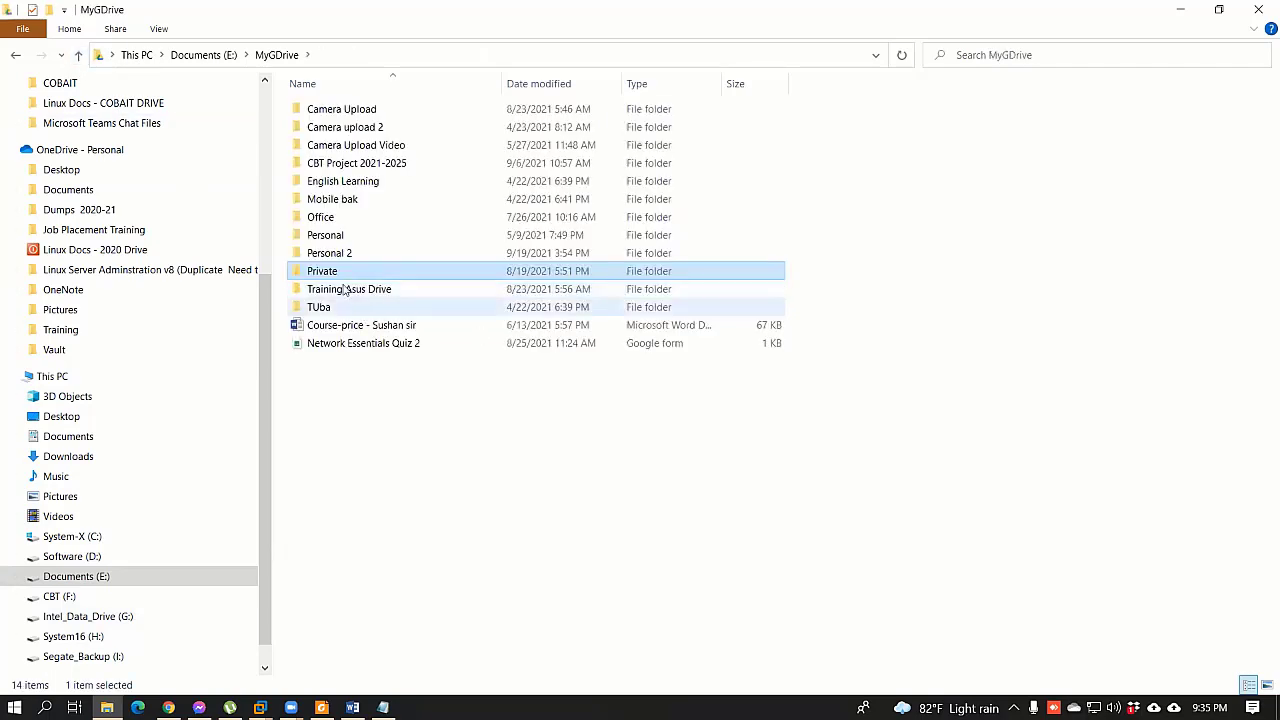
double_click(335, 252)
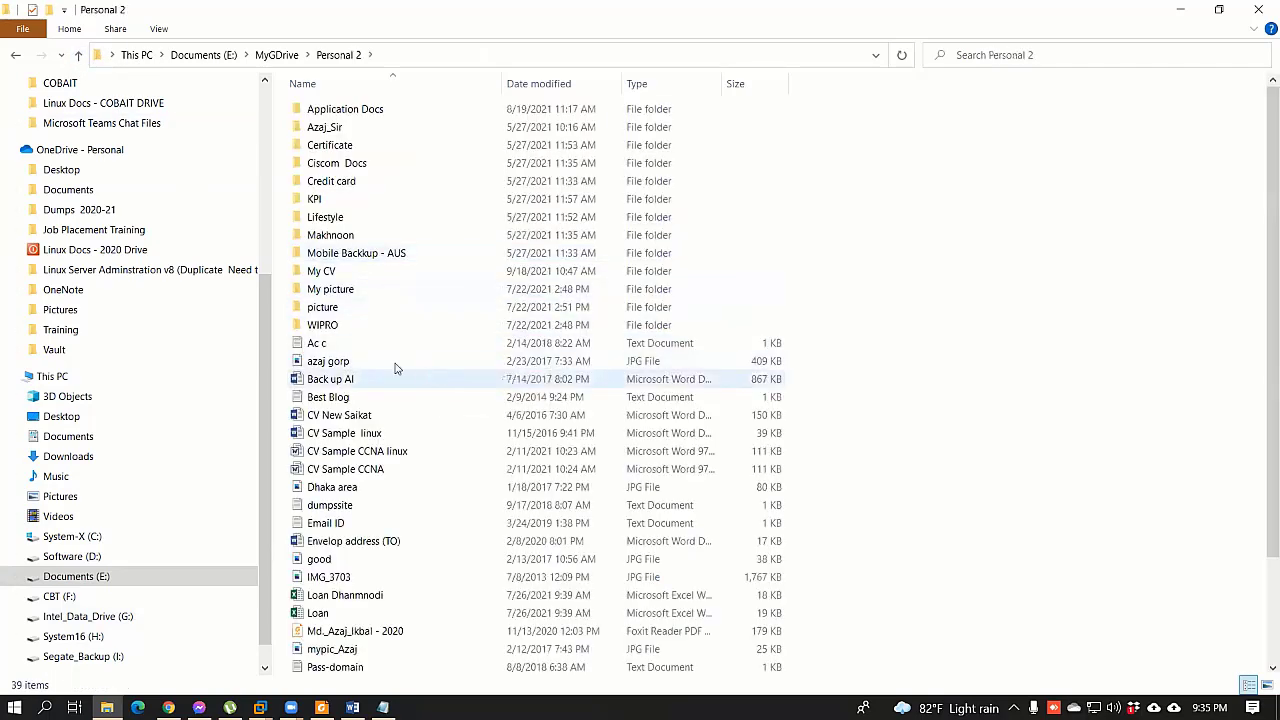
left_click(79, 56)
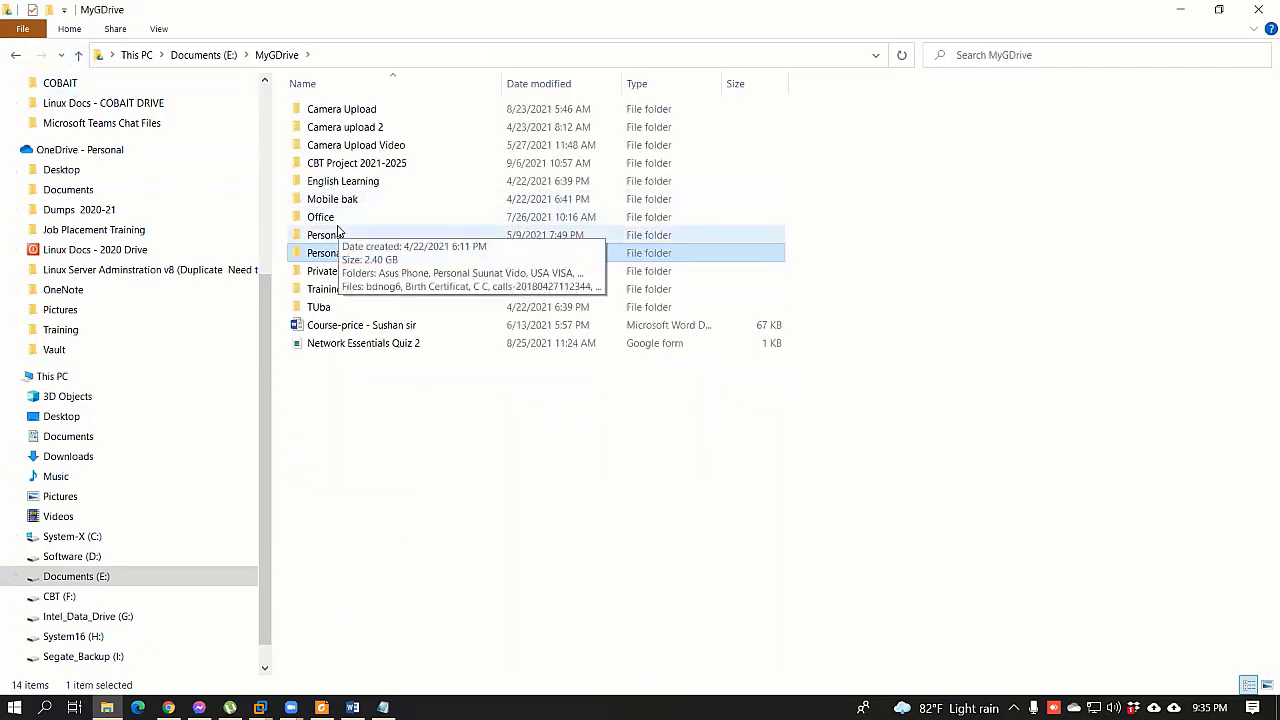
double_click(335, 238)
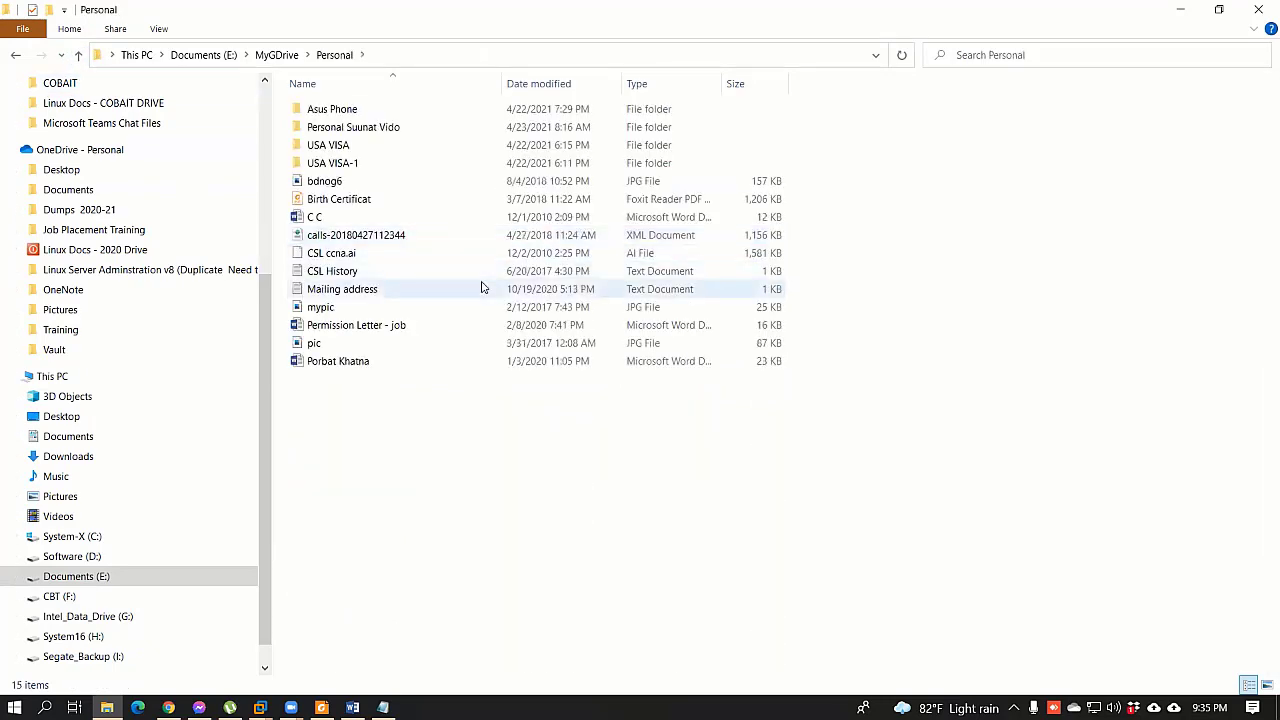
left_click(79, 57)
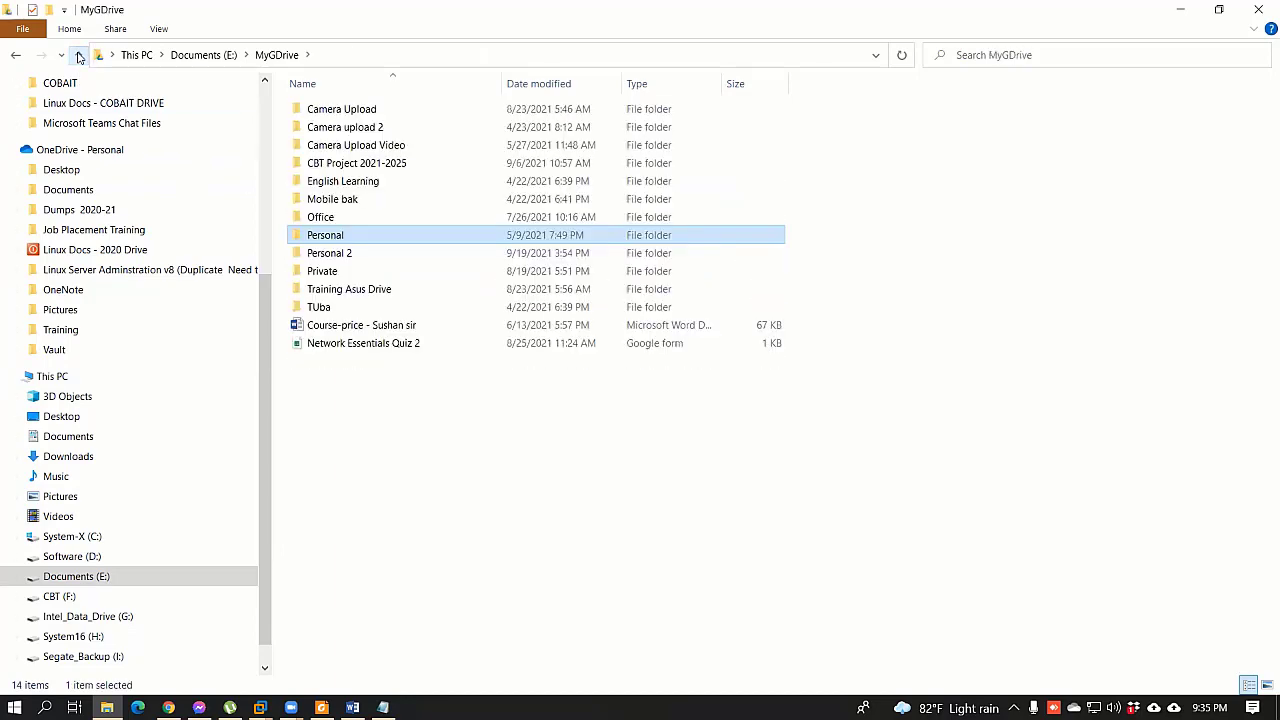
double_click(380, 289)
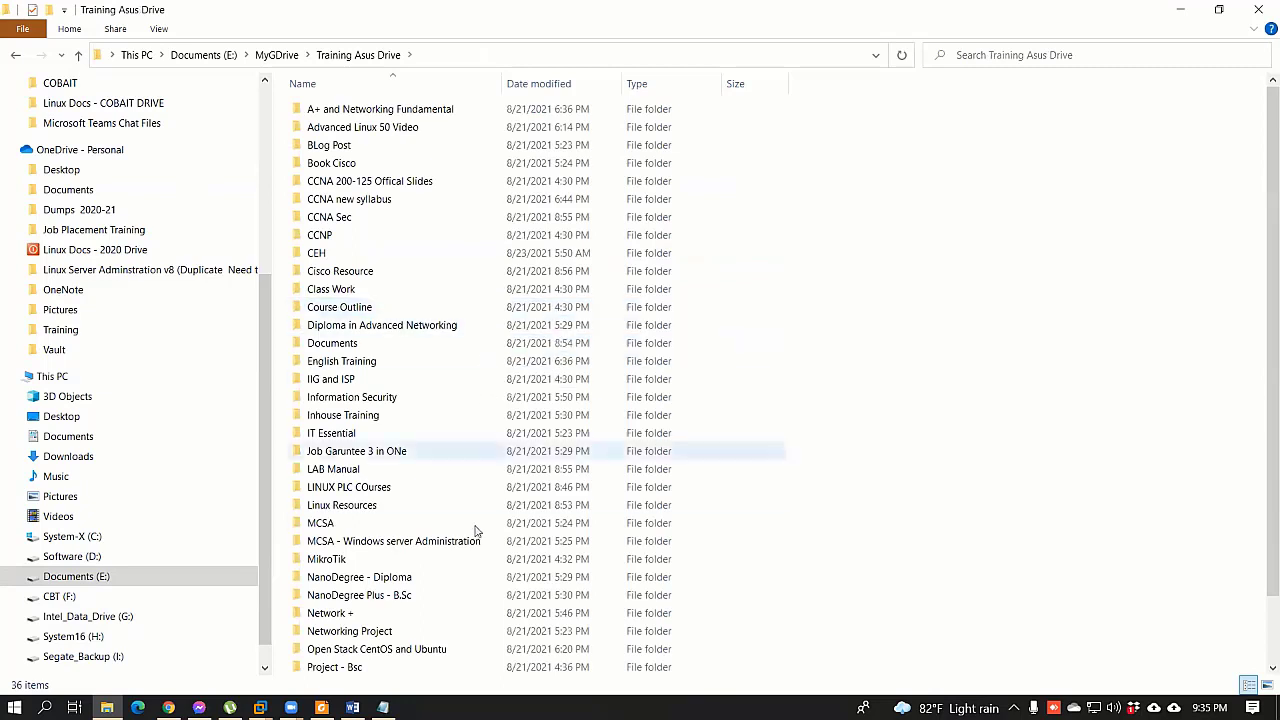
- Look through the Training, Desktop and Documents folders in OneDrive - Personal
left_click(60, 150)
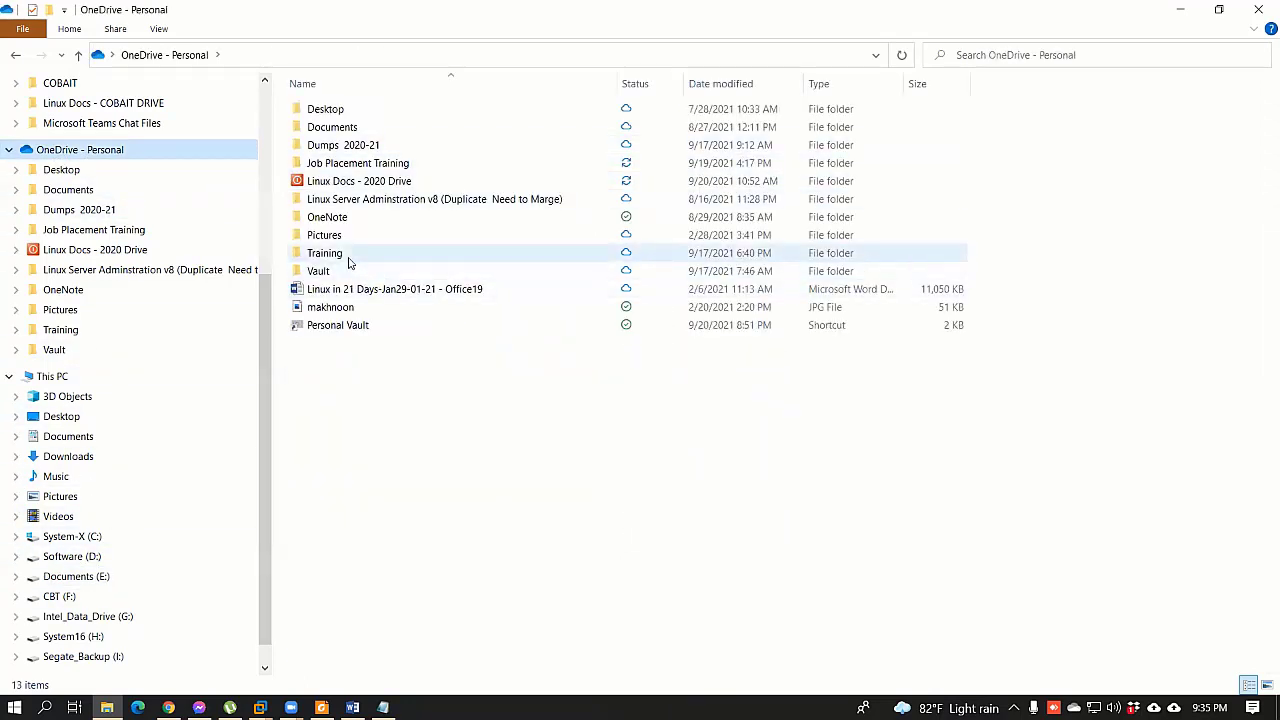
double_click(345, 258)
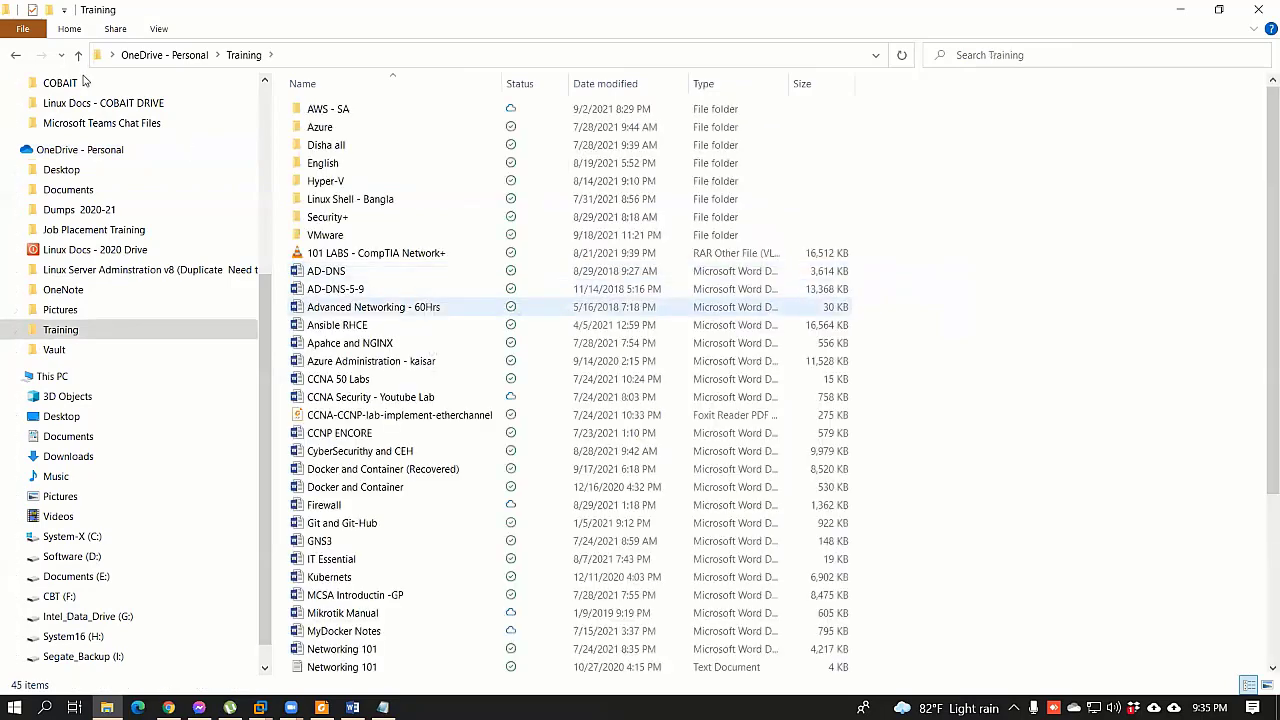
key("BackSpace")
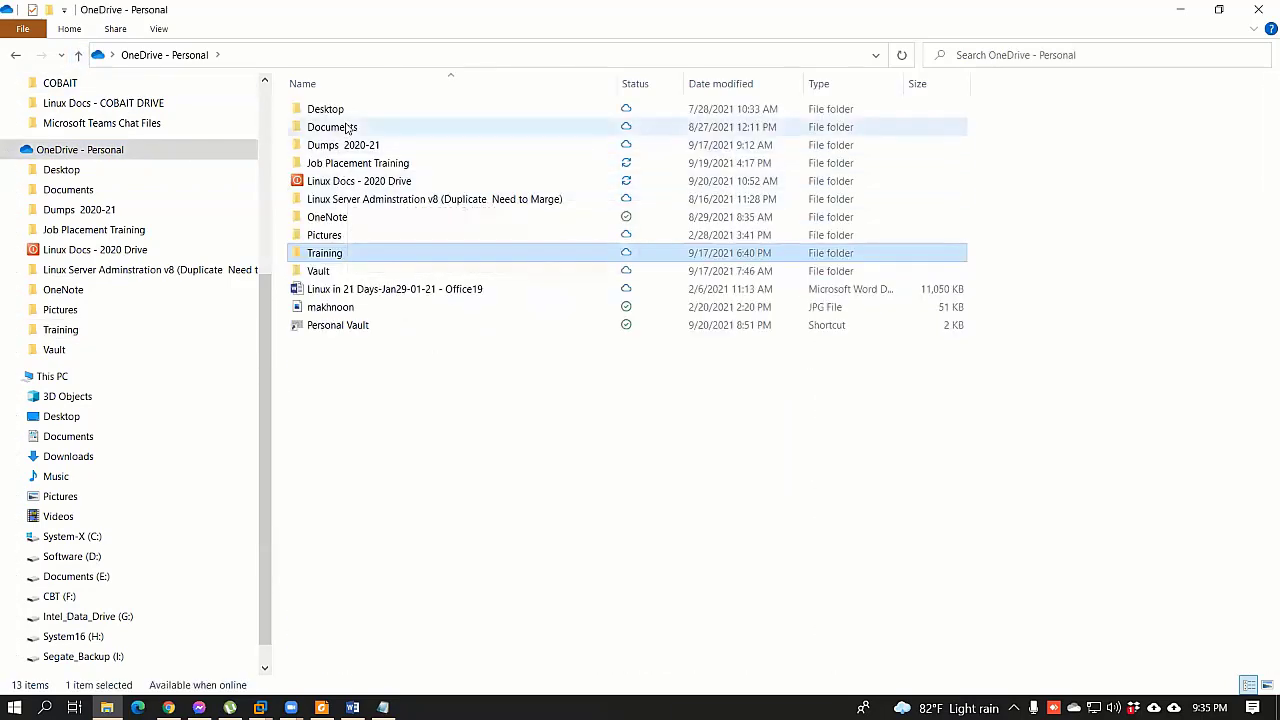
double_click(345, 112)
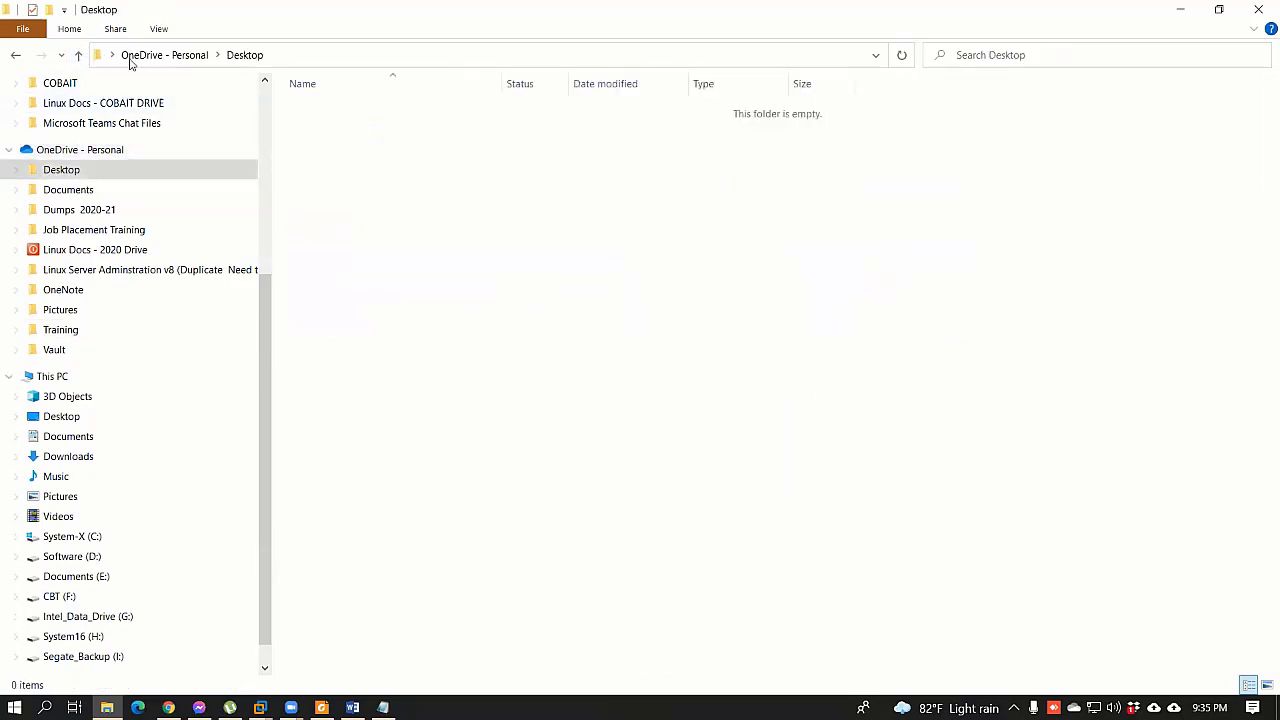
left_click(78, 55)
double_click(345, 127)
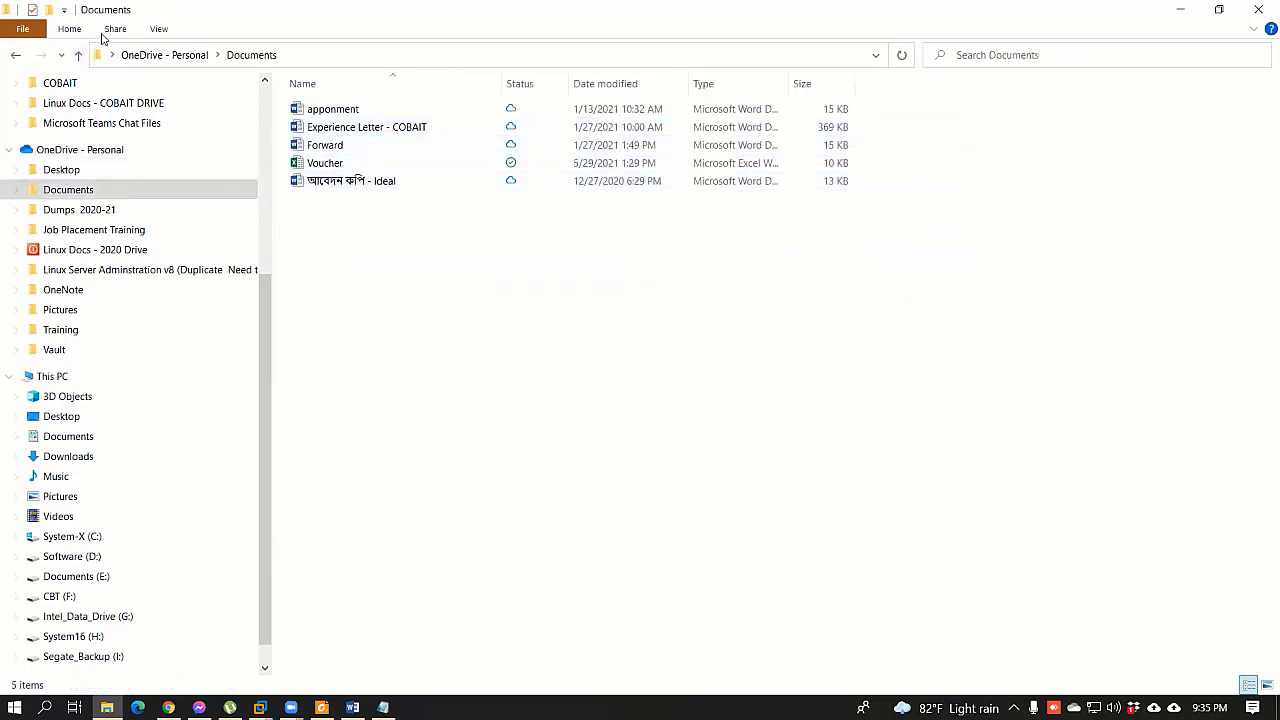
left_click(78, 55)
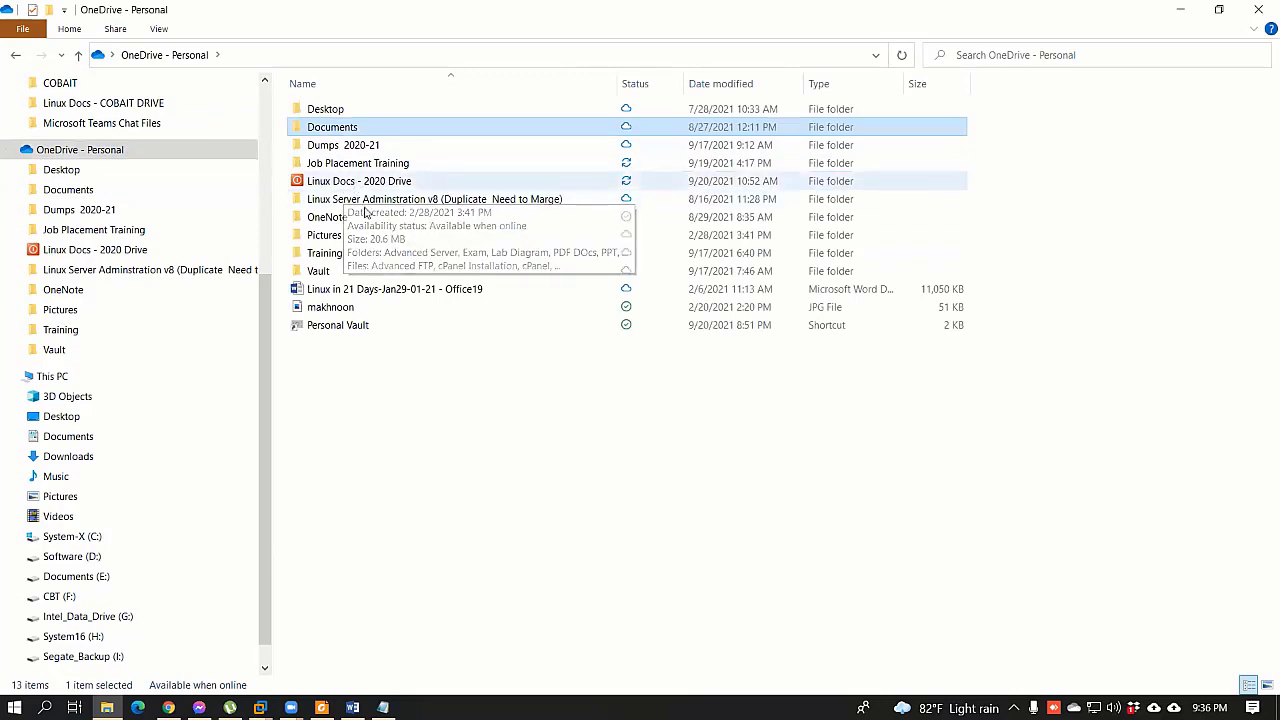
- Browse through the Design folder of Linux Docs - 2020 Drive and open its pdf subfolder
double_click(358, 185)
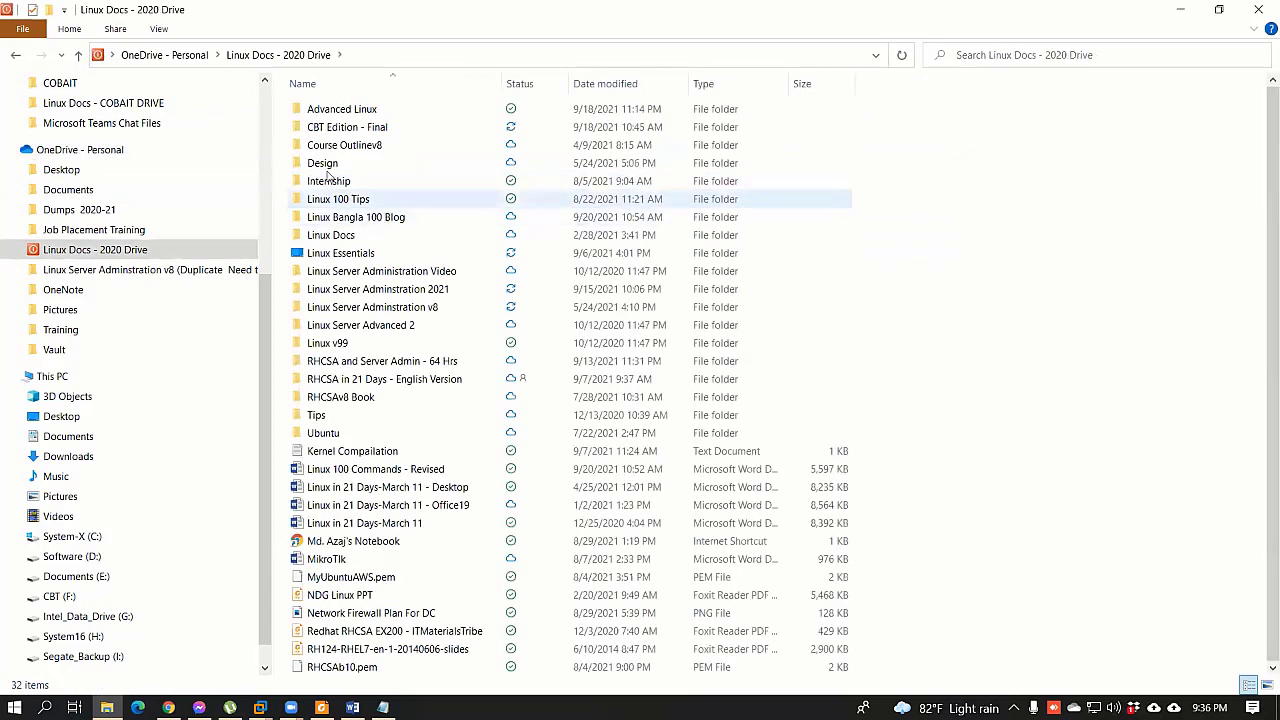
left_click(325, 166)
double_click(325, 166)
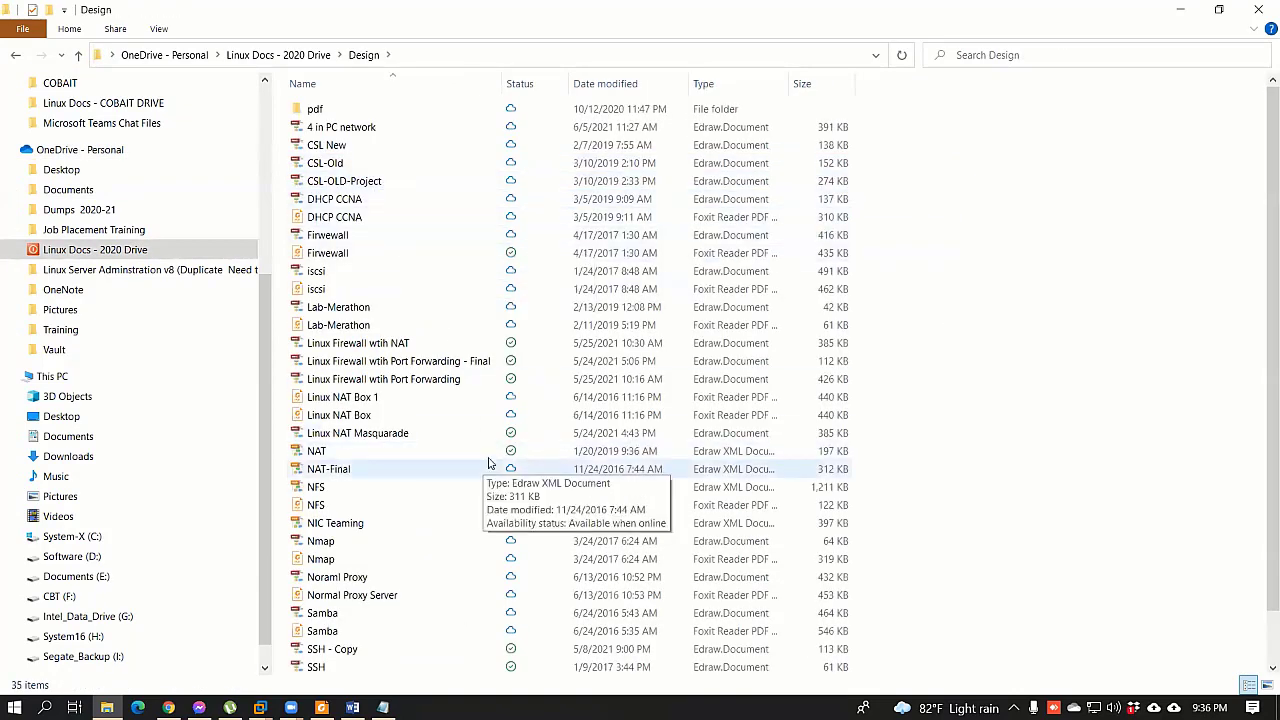
scroll(490, 470, "down", 1)
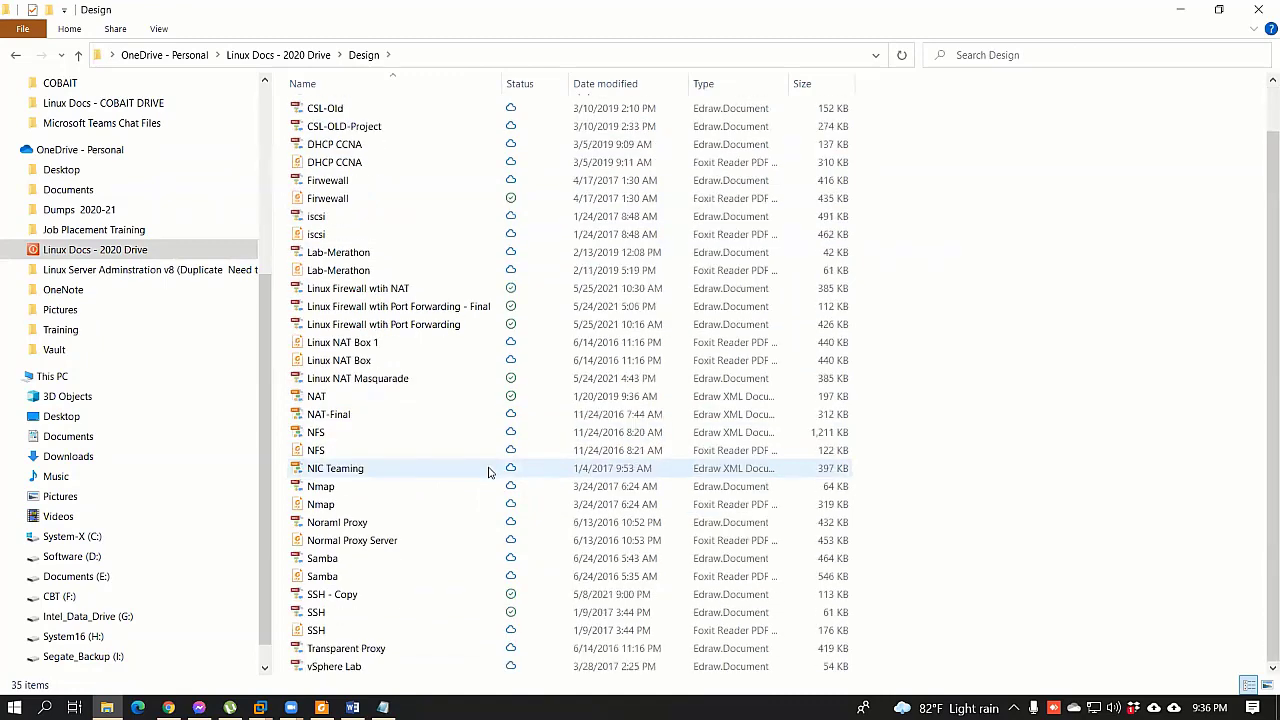
scroll(490, 472, "up", 1)
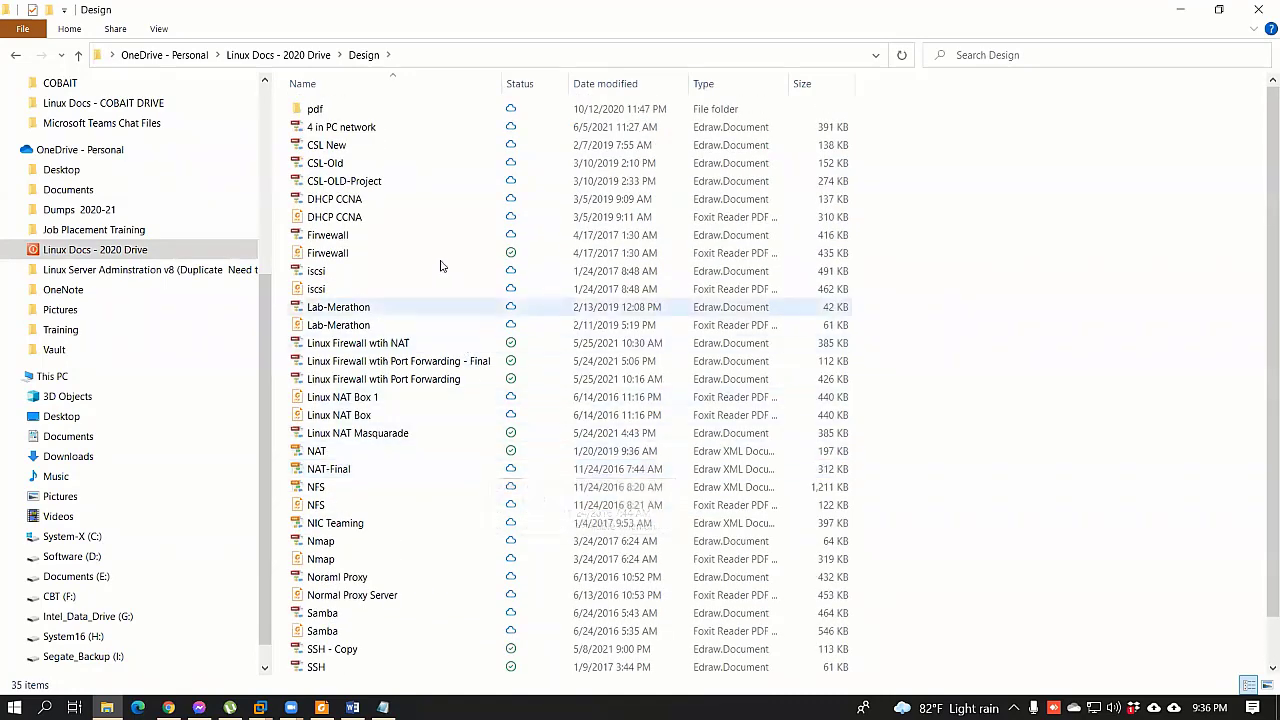
left_click(315, 114)
double_click(315, 112)
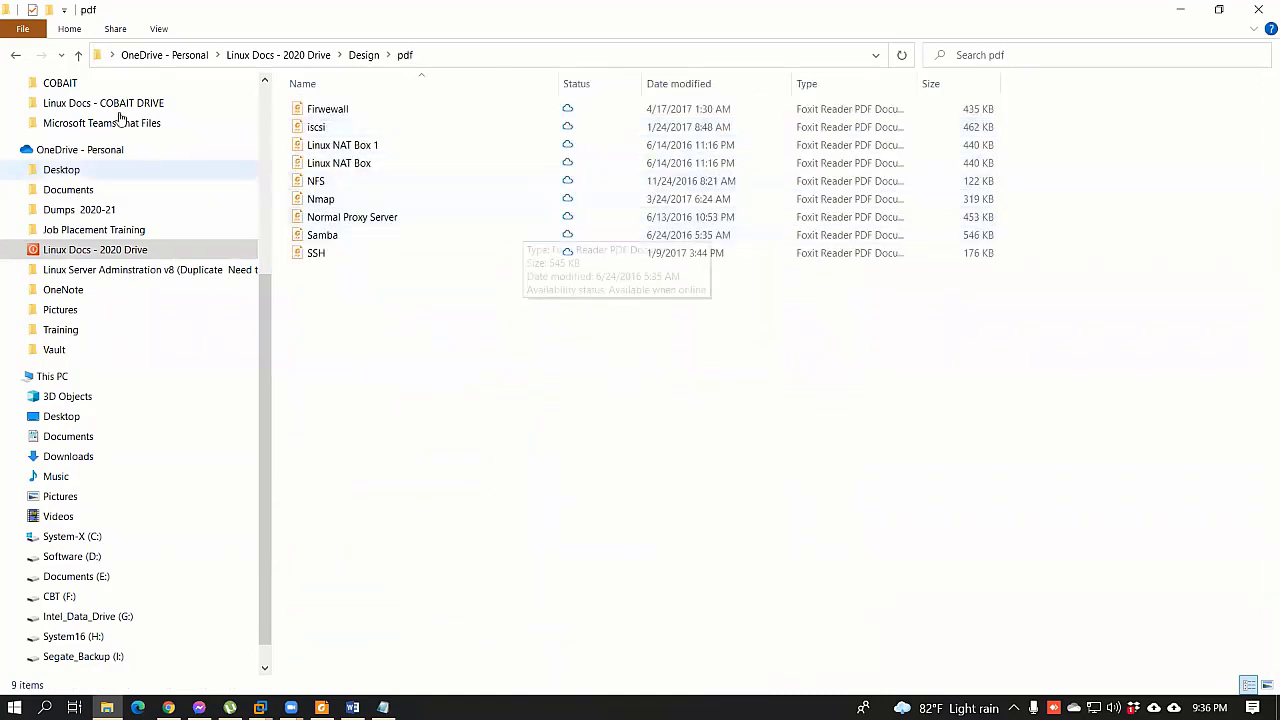
- Return to the Design folder of Linux Docs - 2020 Drive and look through its design files
left_click(61, 56)
left_click(79, 56)
left_click(79, 56)
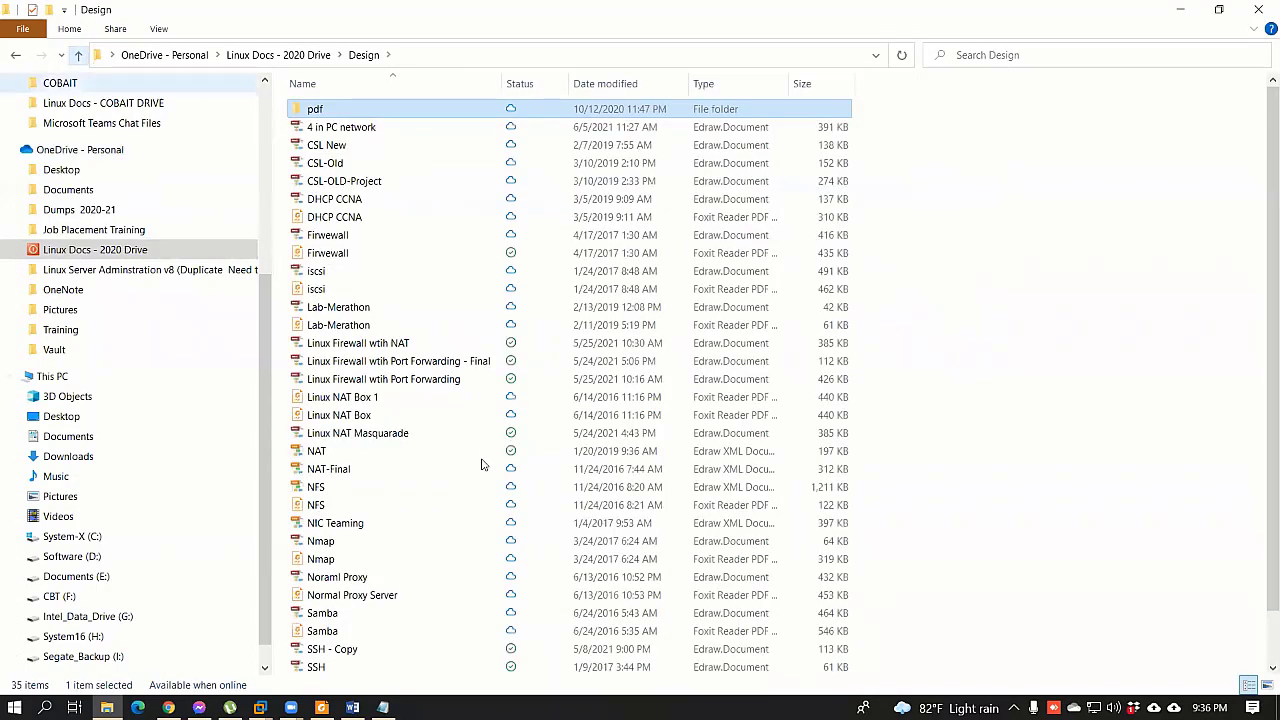
scroll(485, 455, "down", 1)
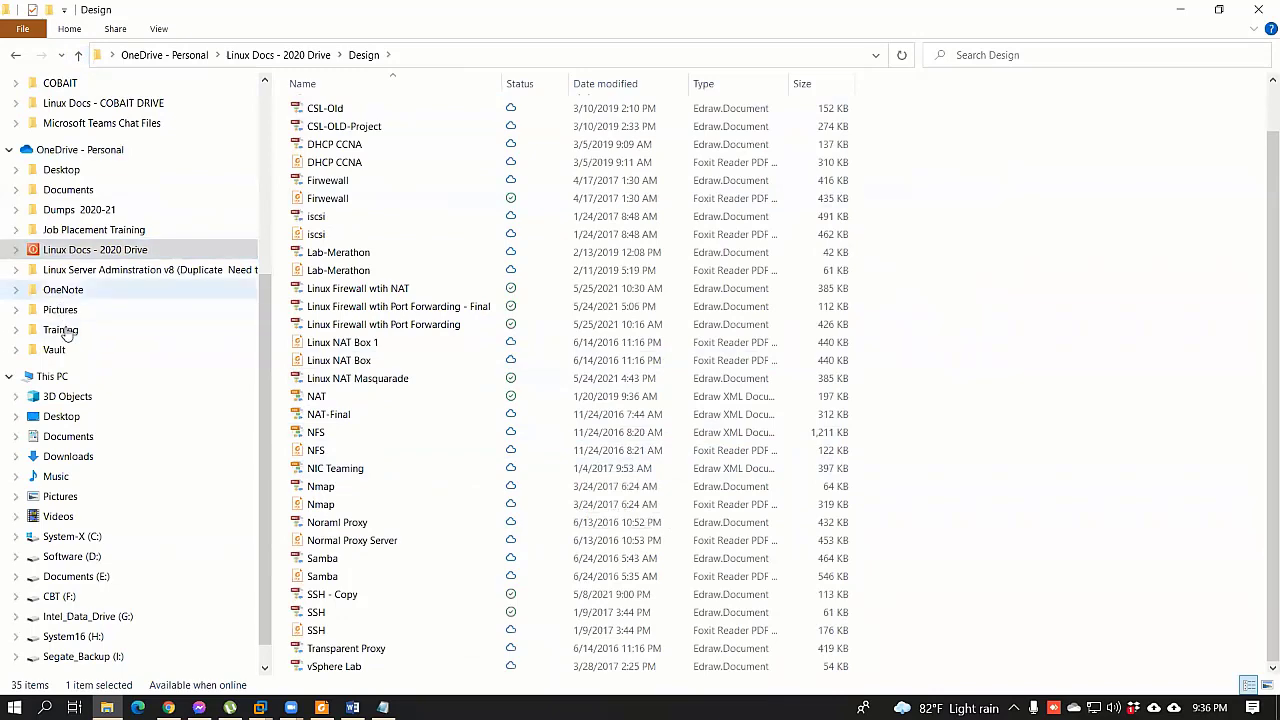
- Look through the Training, Pictures and Documents folders in OneDrive - Personal
left_click(62, 330)
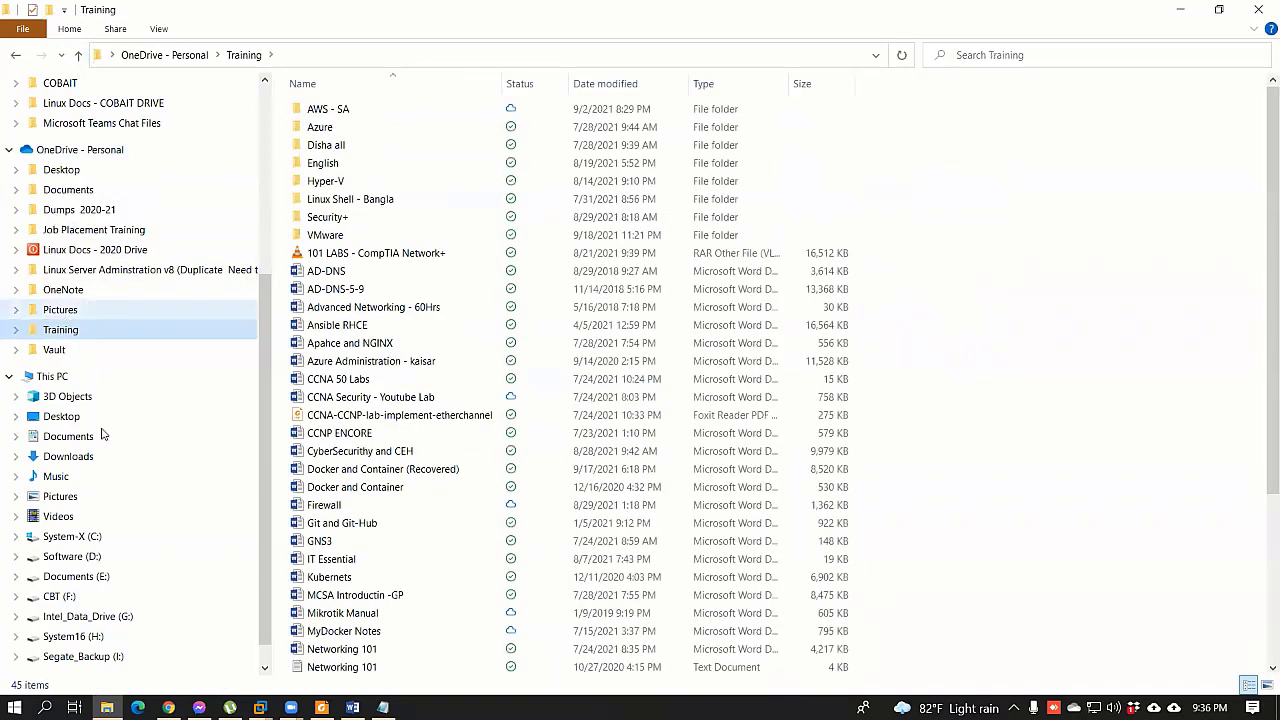
left_click(95, 309)
left_click(94, 189)
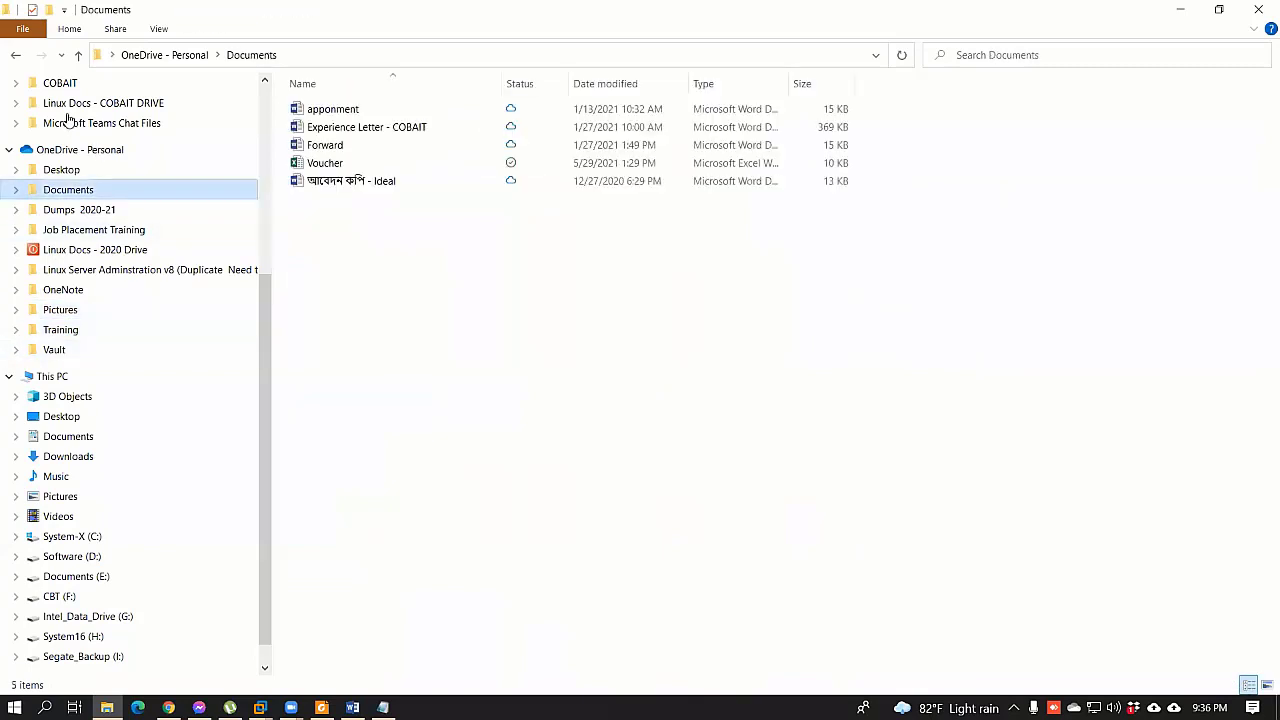
- Look through the COBAIT folder in the business OneDrive and select the COBAIT Support Training Manual PDF
scroll(92, 146, "up", 1)
key("Up")
key("Up")
key("Up")
key("Up")
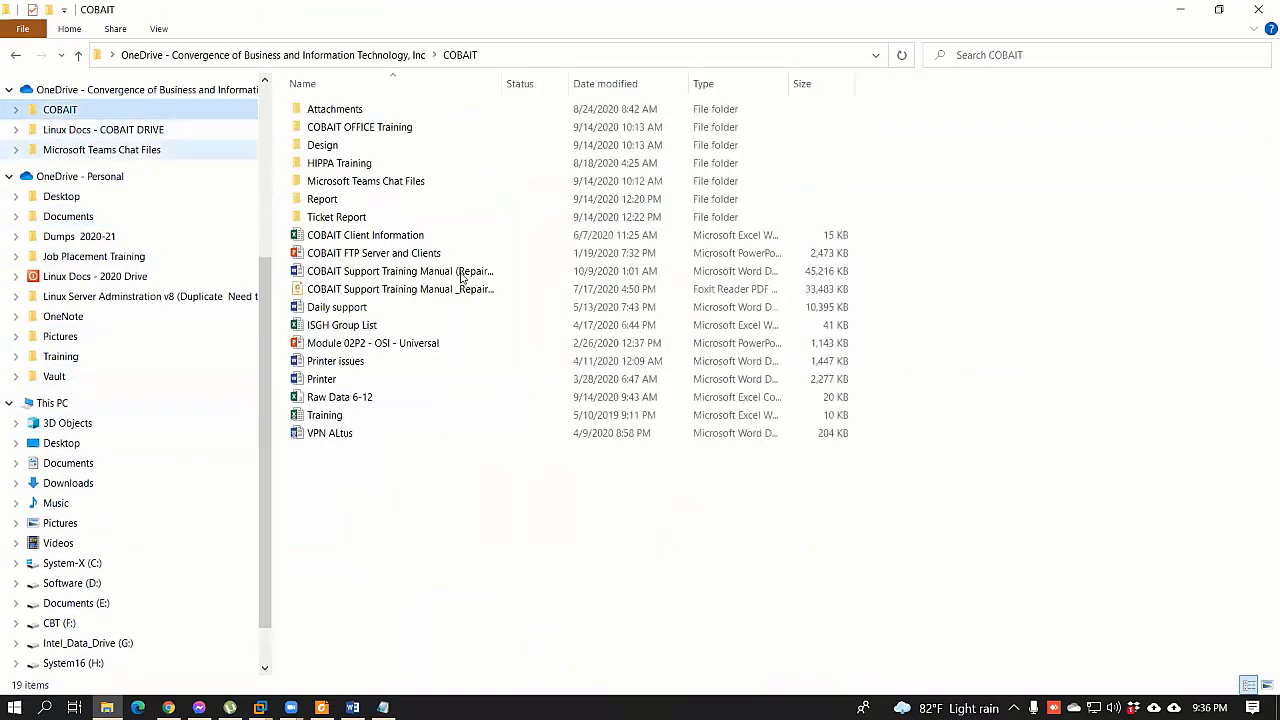
right_click(344, 290)
key("Escape")
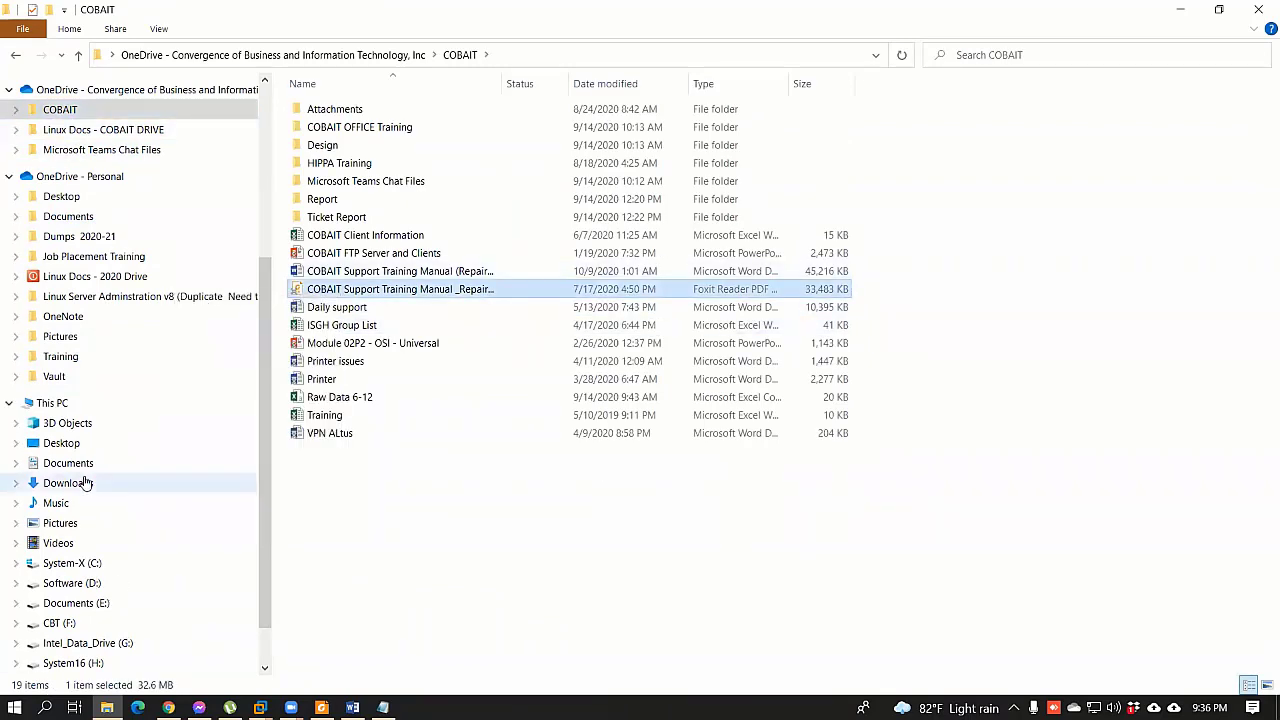
- Check the Downloads and Desktop folders of This PC and the OneDrive - Personal Training folder
left_click(85, 483)
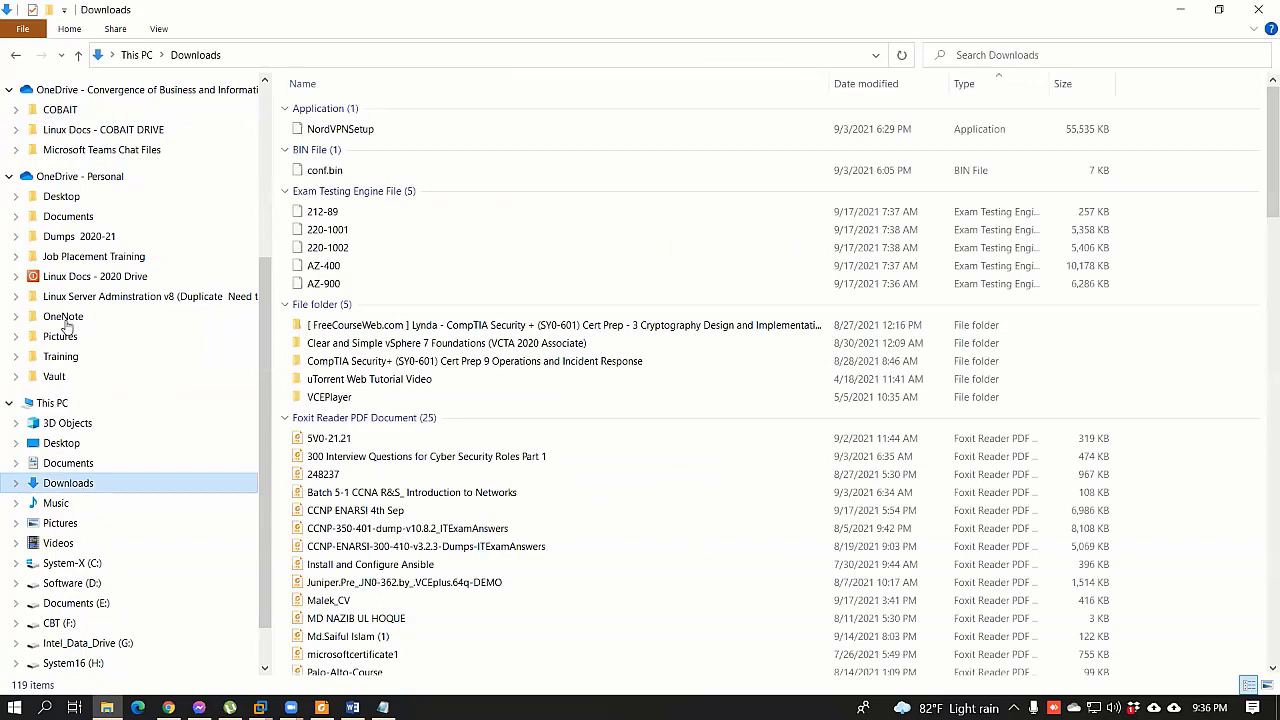
left_click(61, 443)
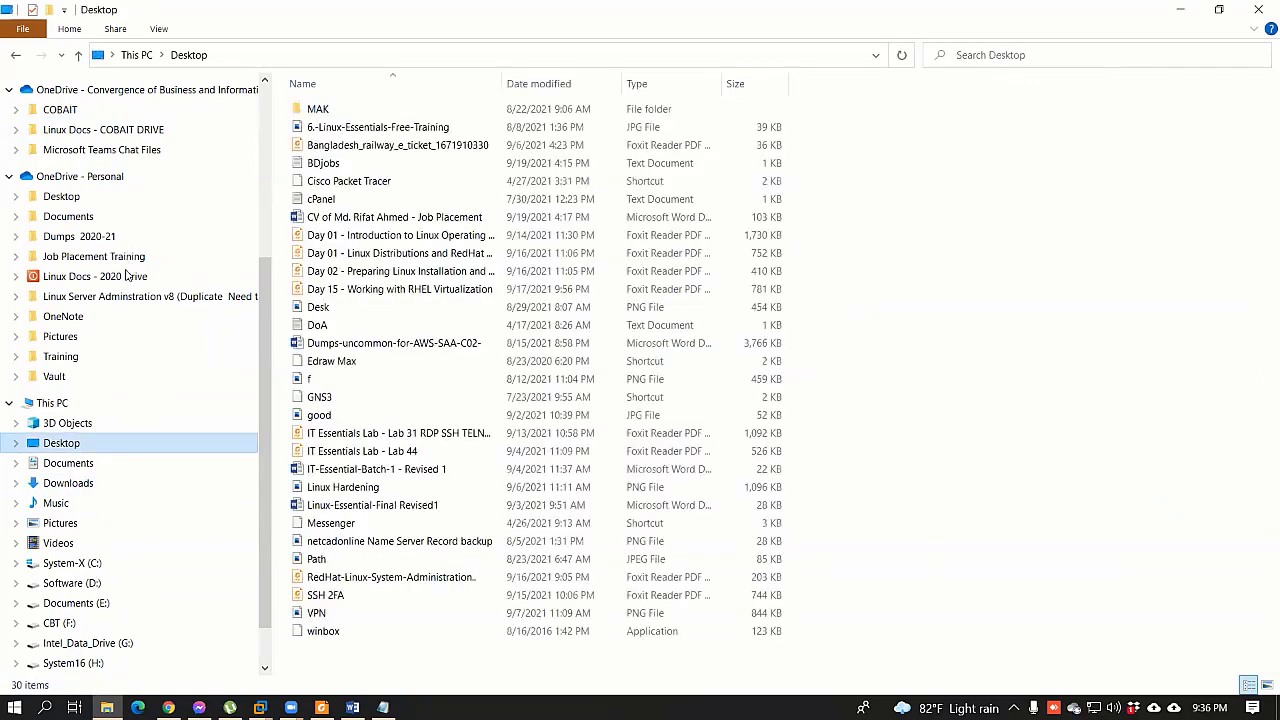
key("t")
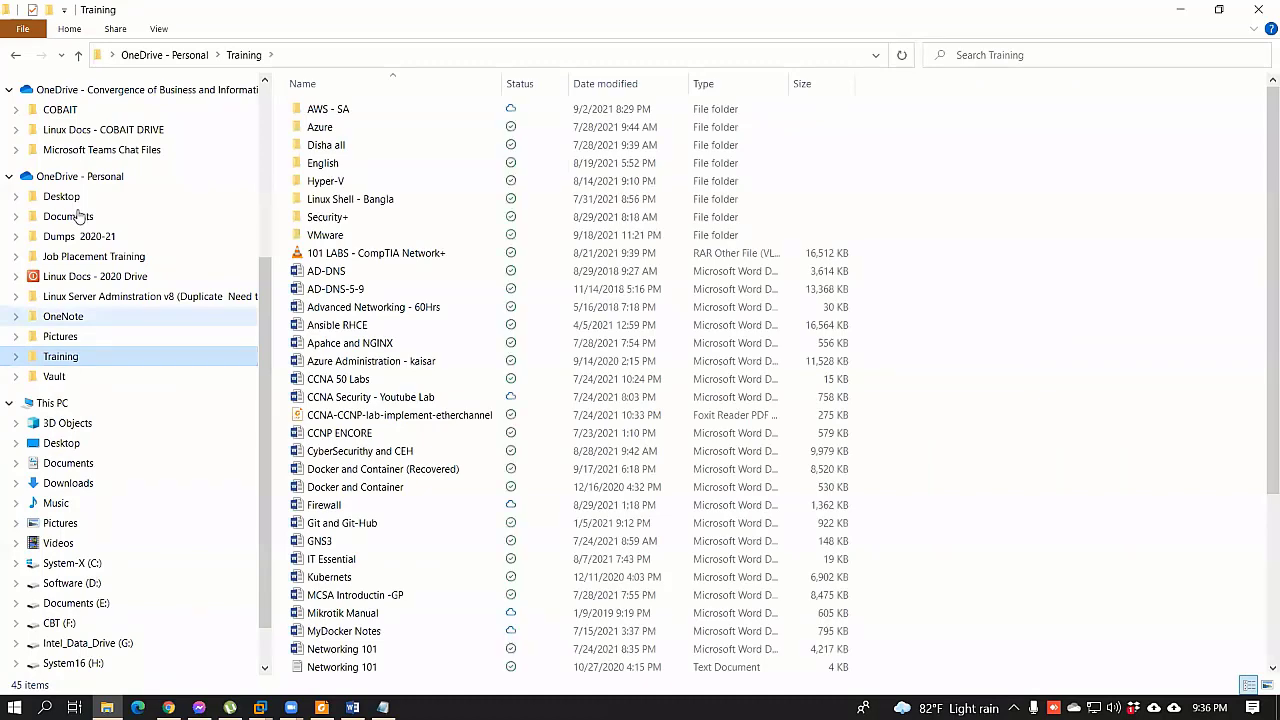
key("t")
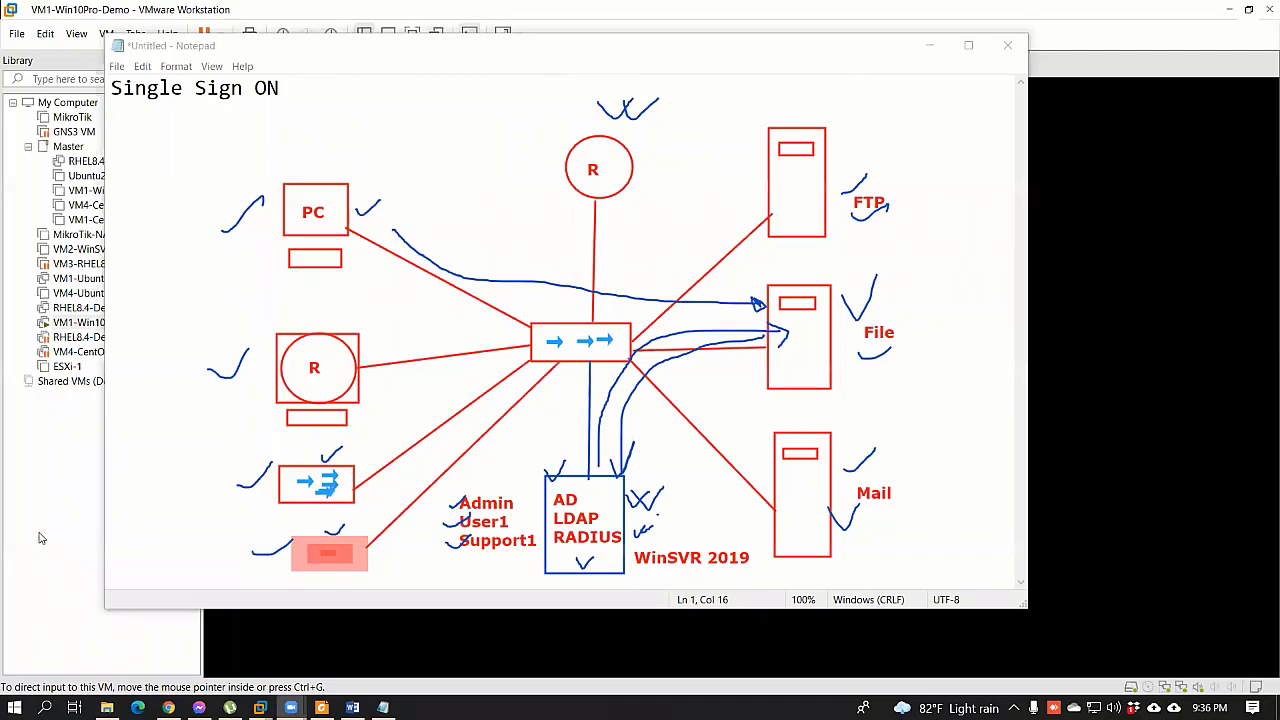
- Switch to VMware Workstation, open the VM2-WinSVR19_DC virtual machine and power it on
left_click(104, 400)
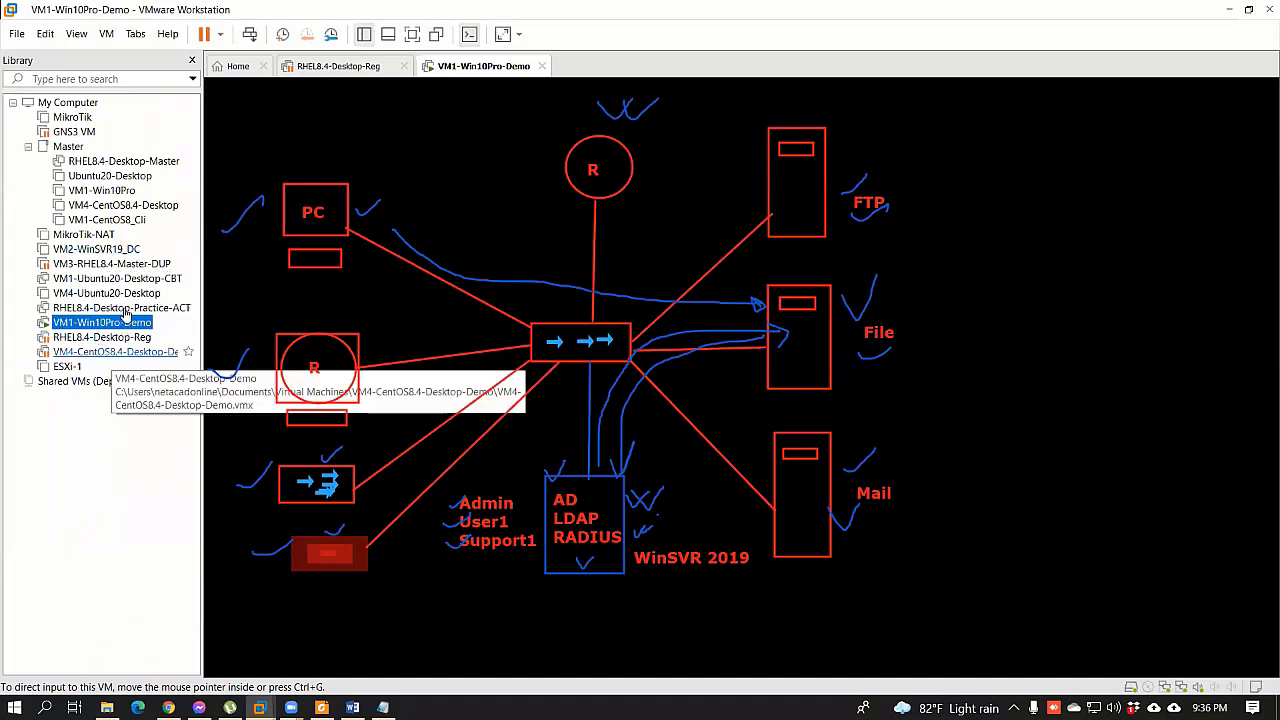
left_click(126, 250)
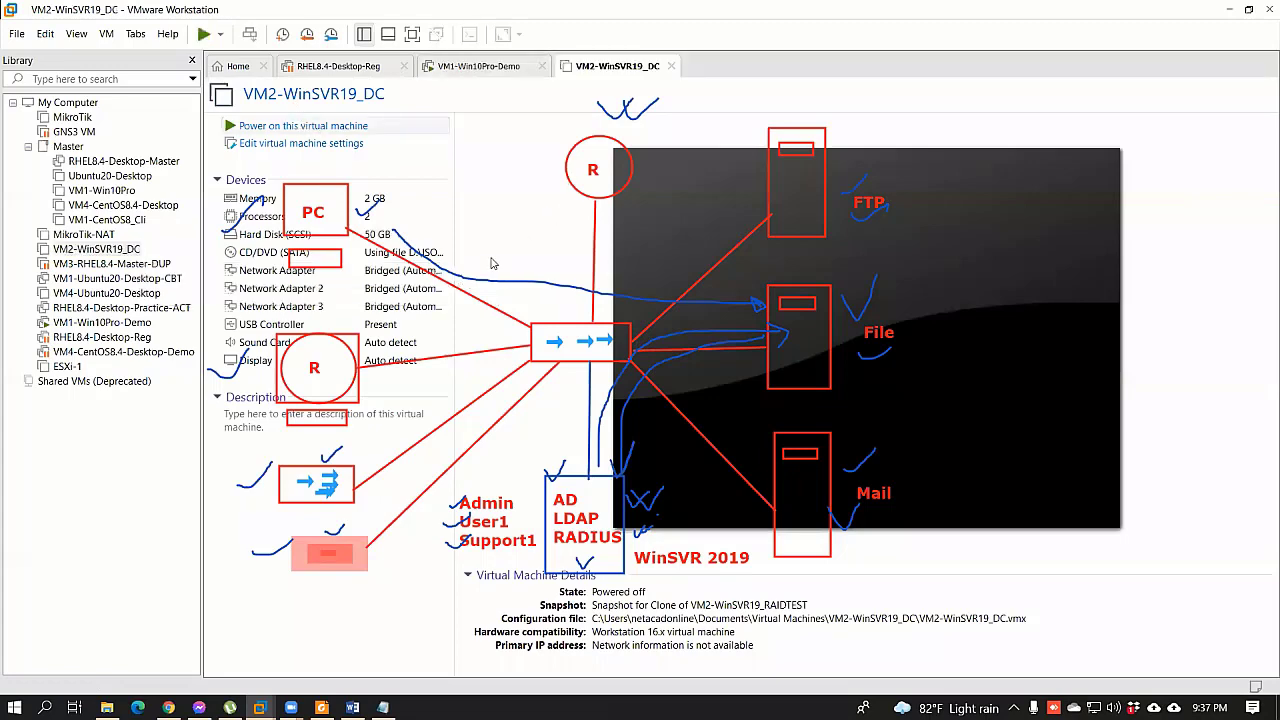
key("ctrl+b")
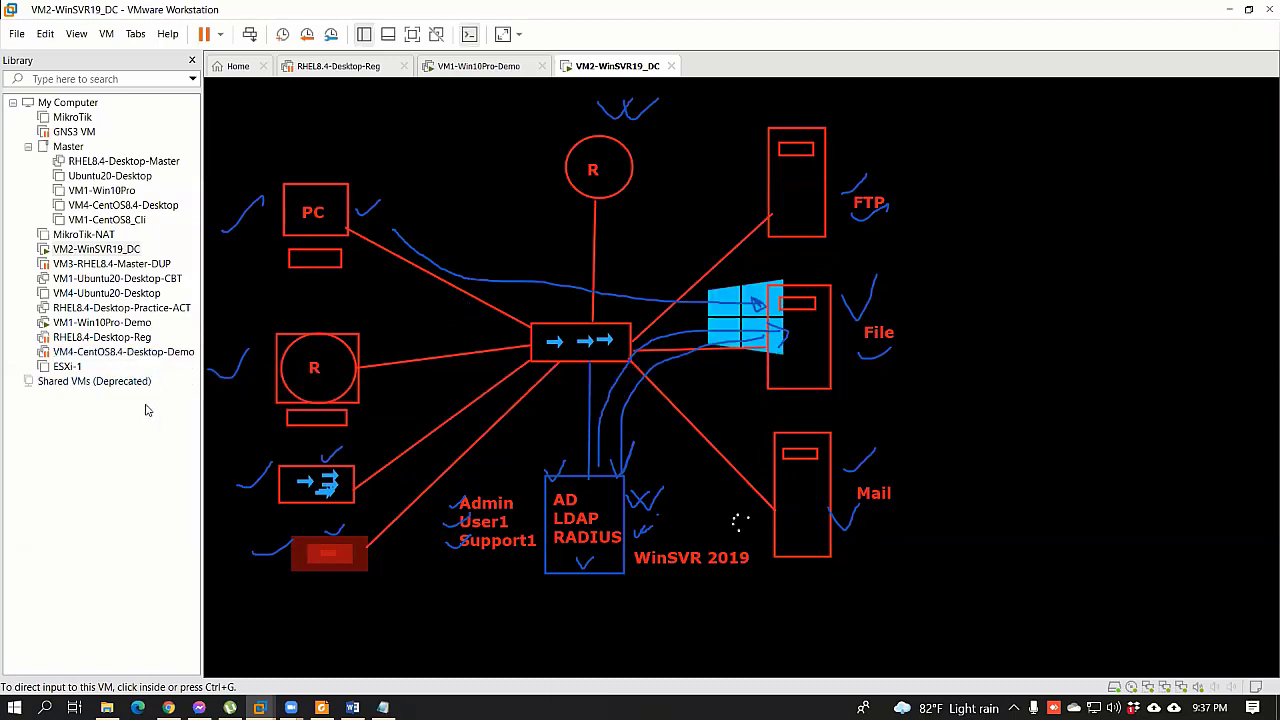
- Resume the suspended VM4-CentOS8.4-Desktop-Demo virtual machine and return to VM2-WinSVR19_DC
left_click(143, 354)
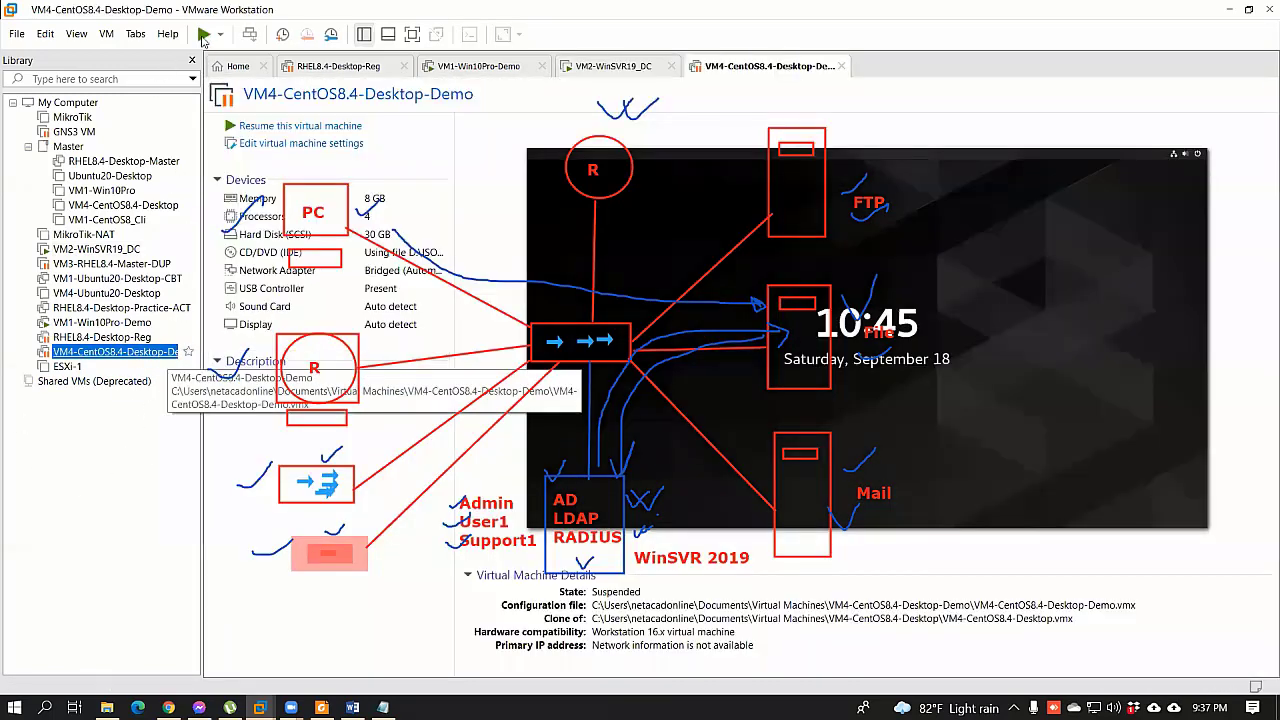
left_click(706, 326)
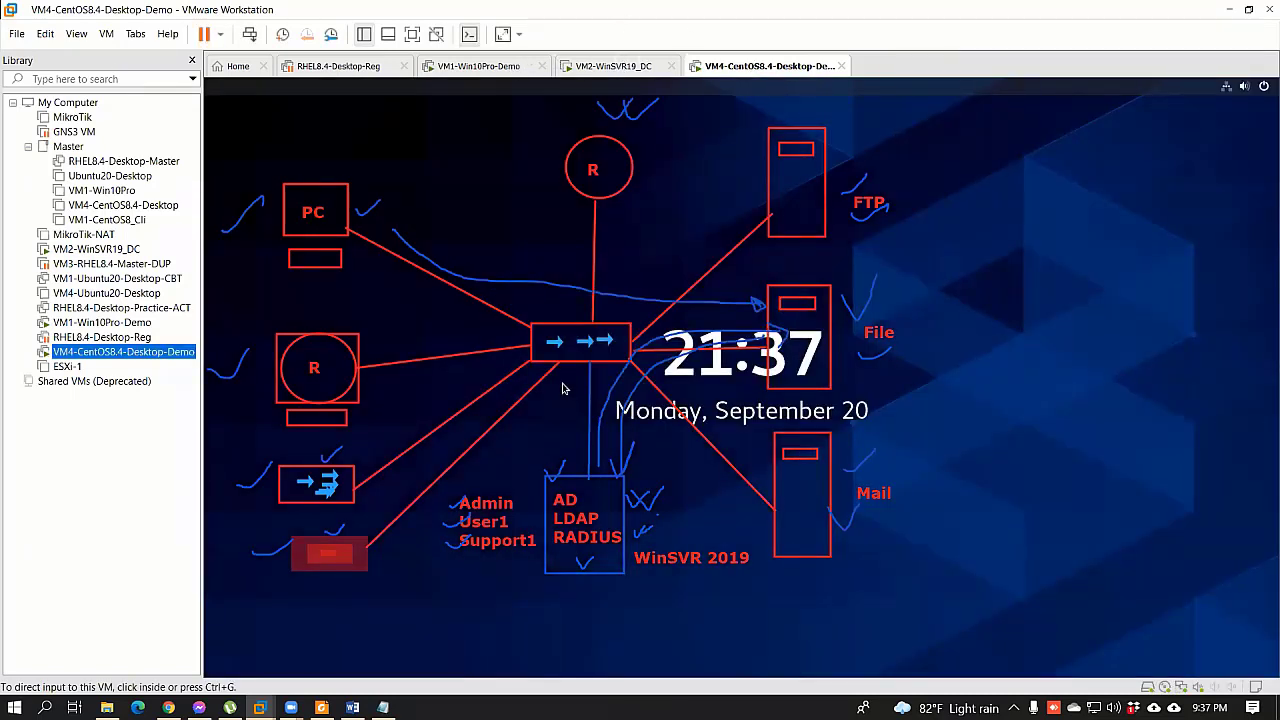
key("ctrl+shift+Tab")
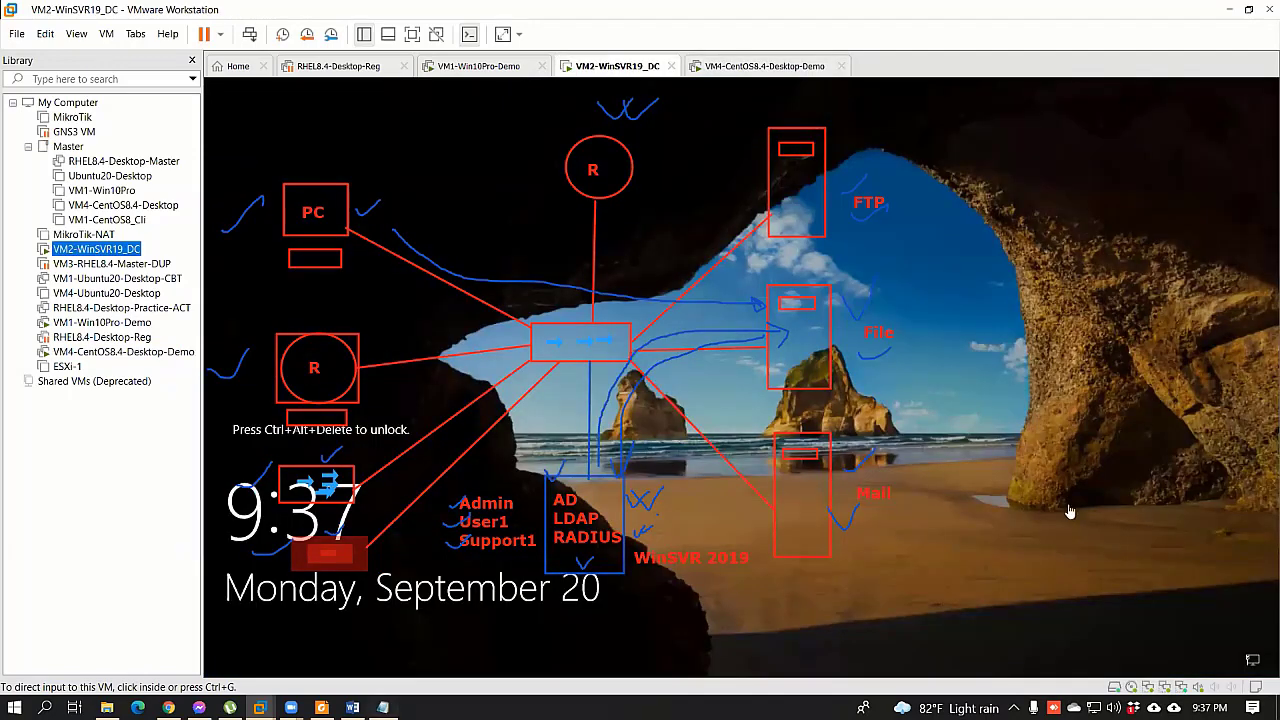
- Switch to the Single Sign ON note in Notepad and place the text cursor at the end of its line
key("alt+Tab")
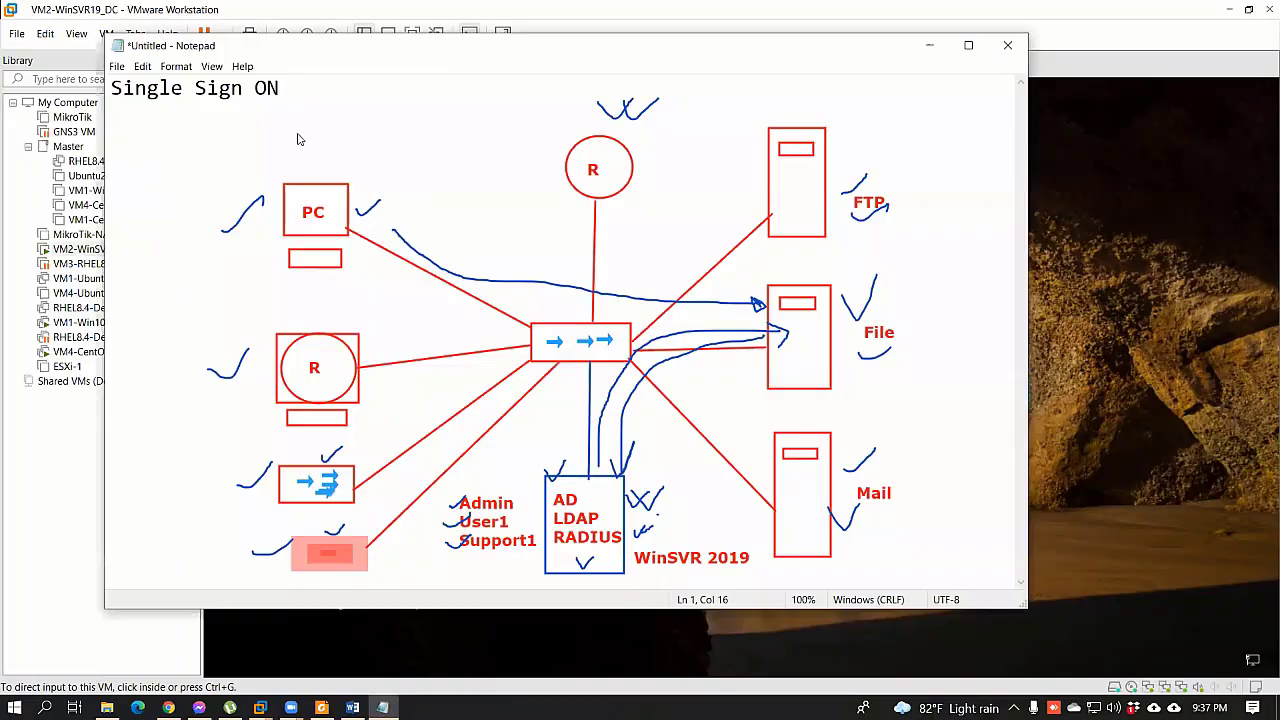
key("super+shift+s")
key("Escape")
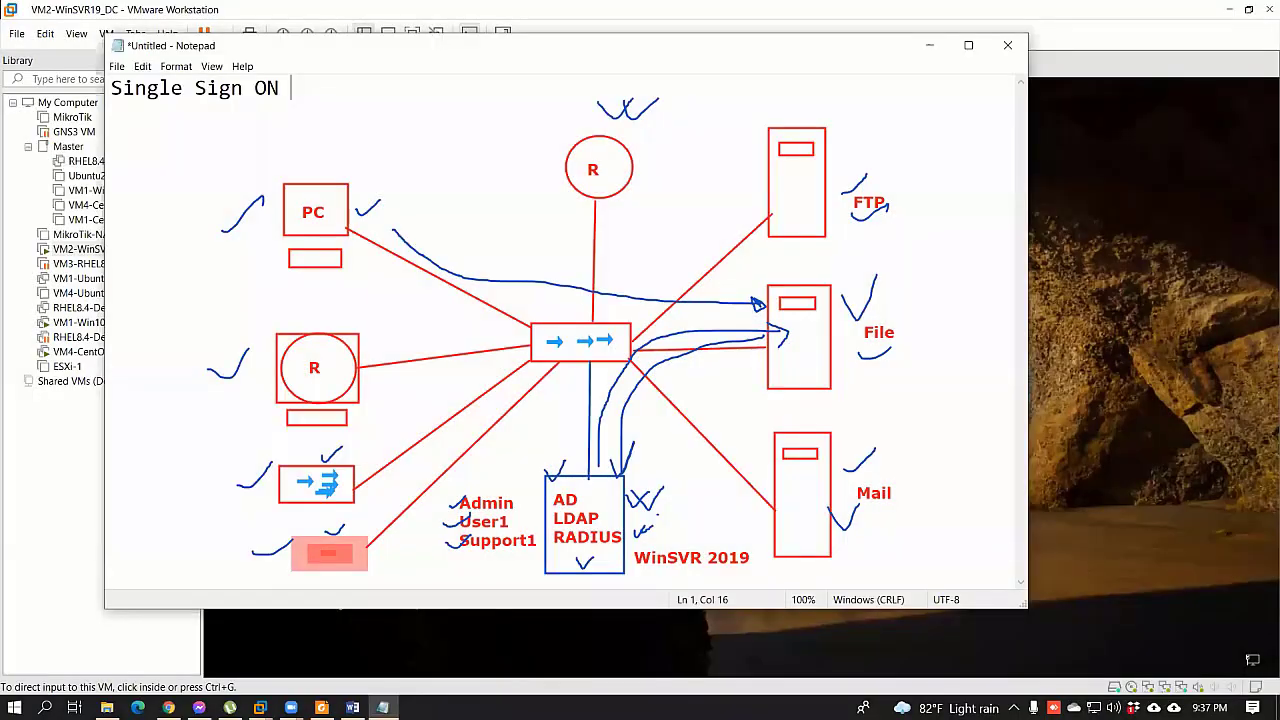